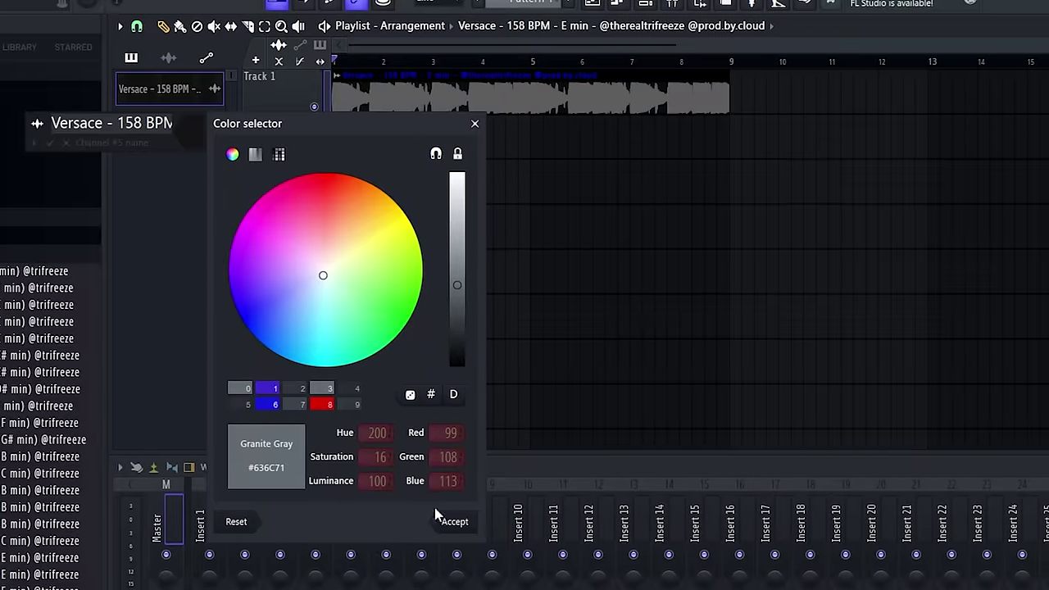
Confirm the colour selection and bring up the options for the beat's mixer insert
left_click(459, 519)
right_click(227, 522)
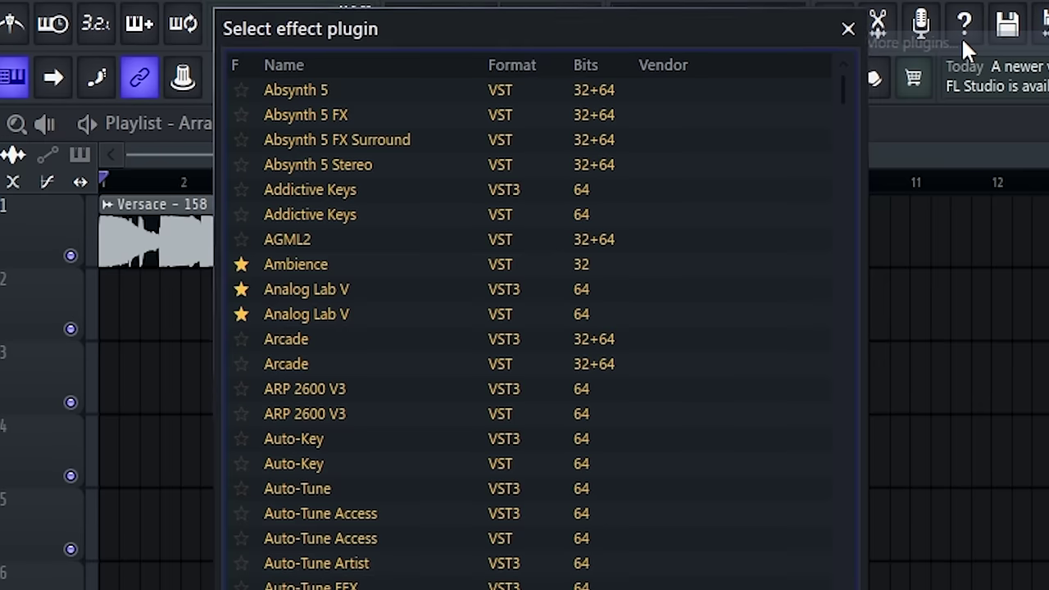
Search 'tape', load dblue_TapeStop on the beat's track, and set its Trigger to 1.00
type("tape")
double_click(373, 95)
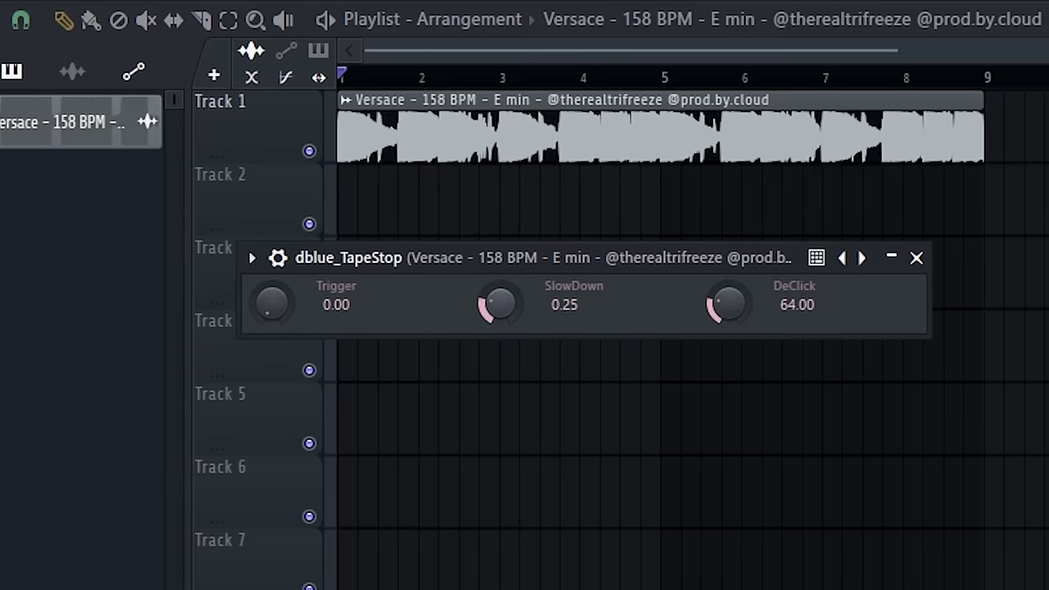
left_click_drag(250, 305, 215, 410)
Create and draw a Trigger automation clip on Track 2, then preview the tape stop
right_click(261, 337)
left_click(357, 530)
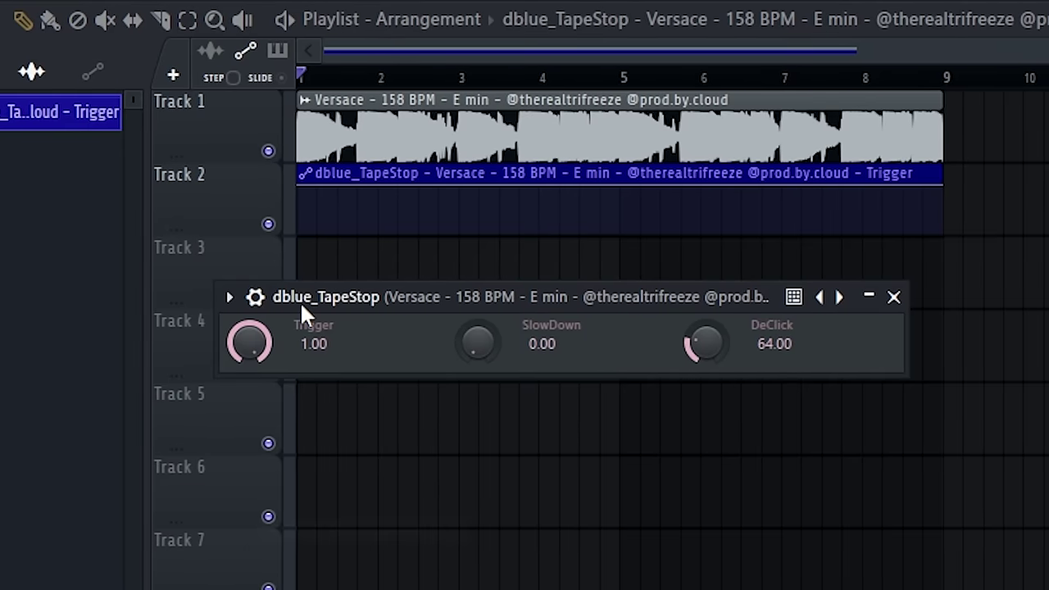
left_click_drag(254, 340, 254, 410)
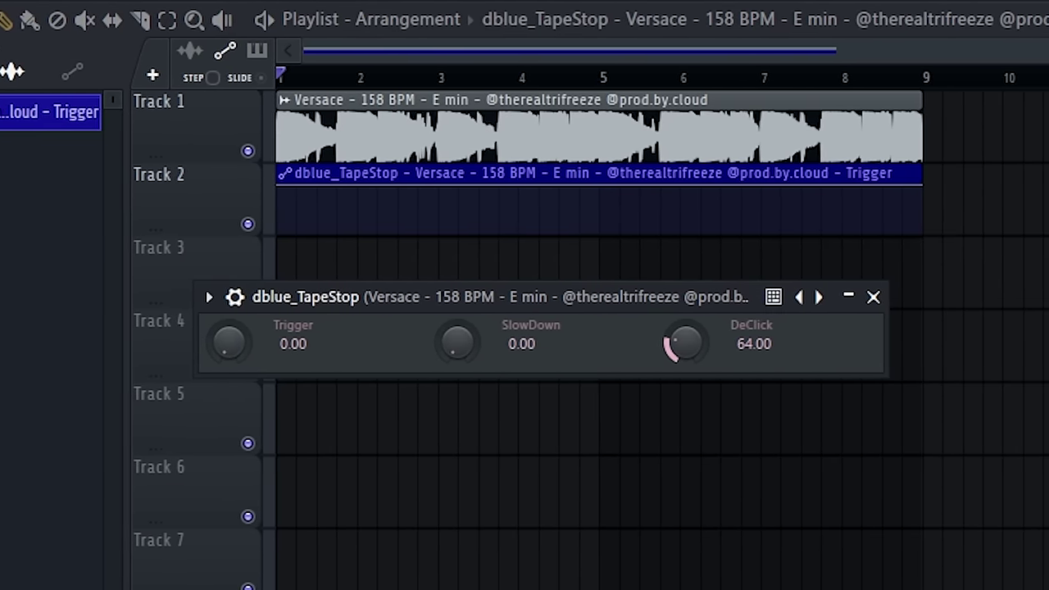
key("space")
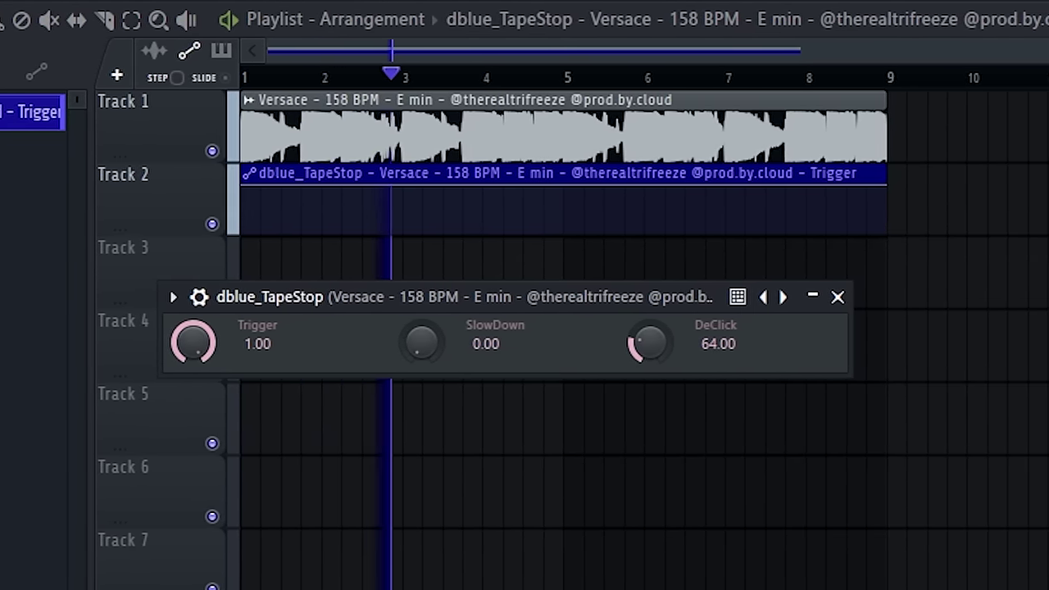
key("space")
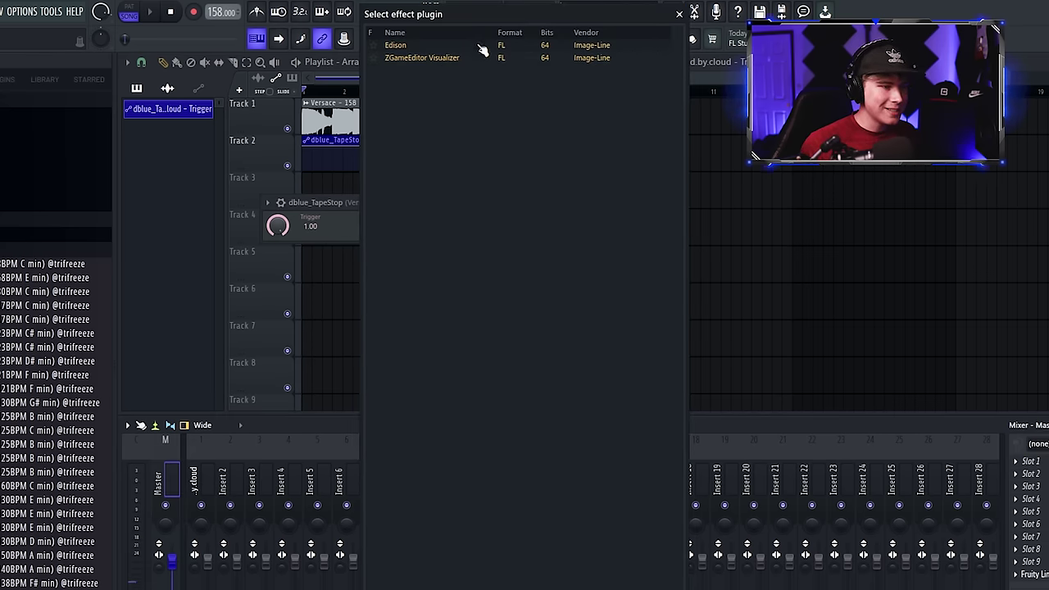
Load Edison on the master, set recording to ON INPUT, and record the song's tape stop
left_click(480, 46)
left_click(357, 260)
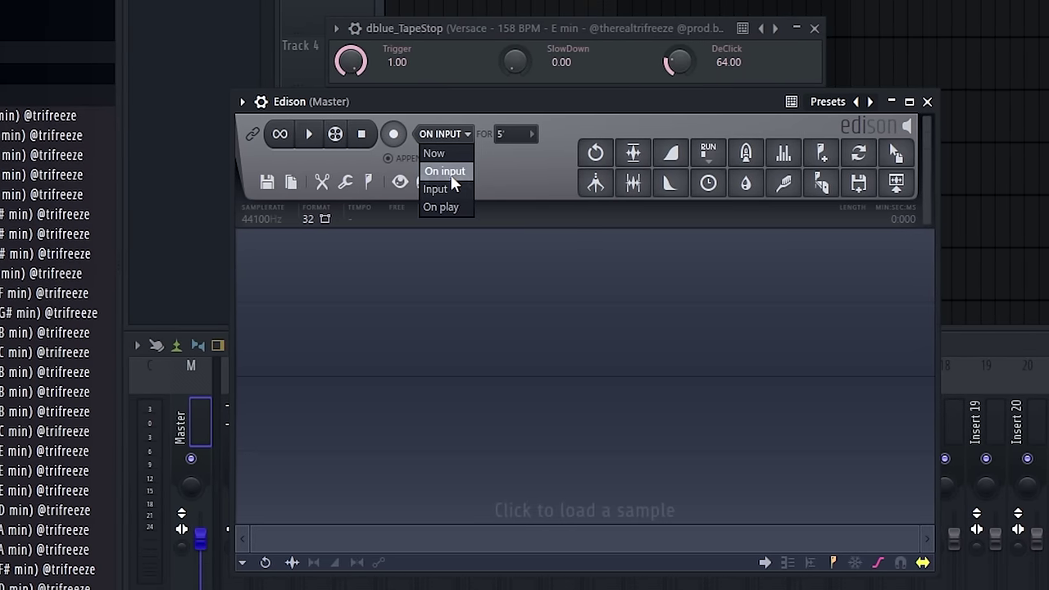
left_click(451, 176)
left_click(394, 133)
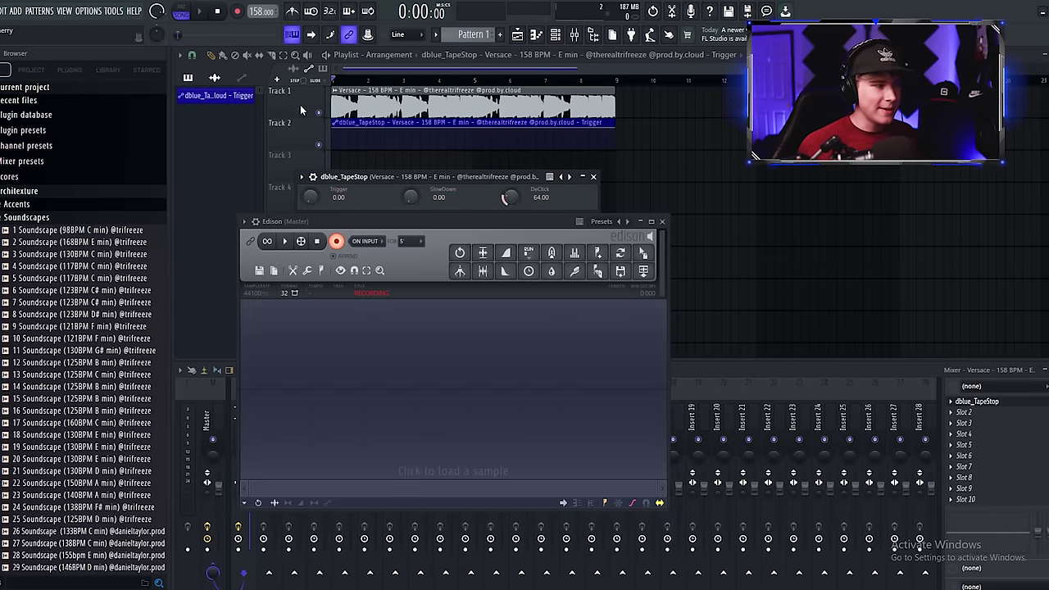
key("space")
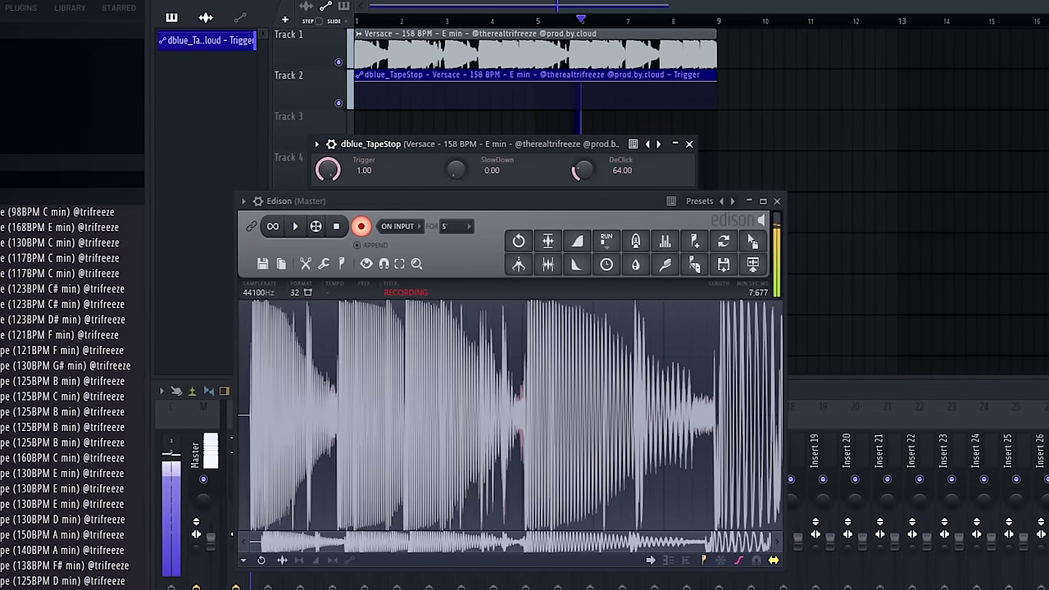
key("space")
Place the Edison recording on Track 3 as the intro and delete the Trigger automation clip
left_click_drag(753, 240, 844, 130)
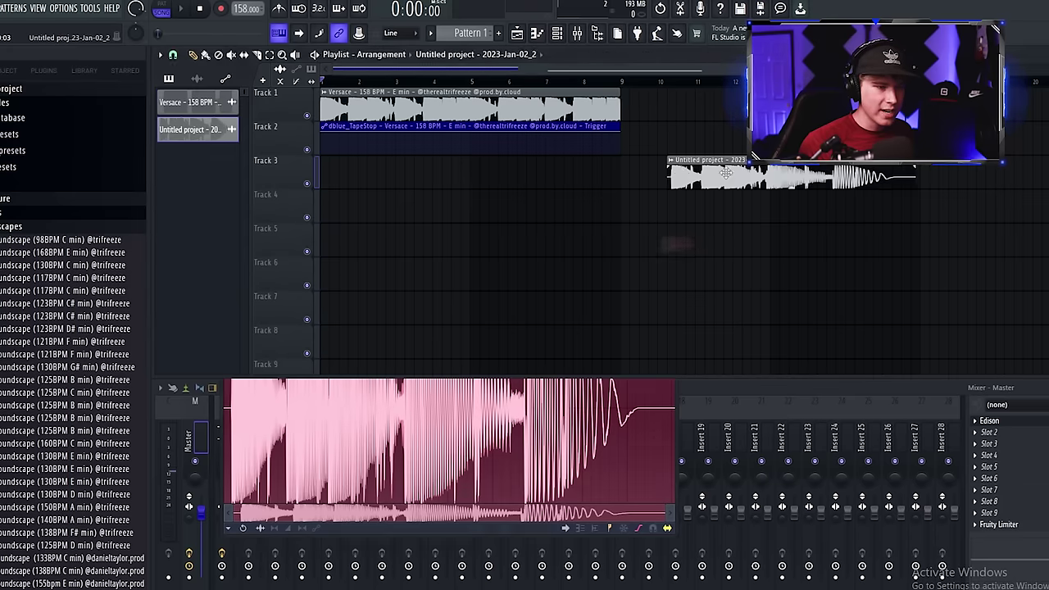
left_click_drag(725, 173, 424, 174)
key("Delete")
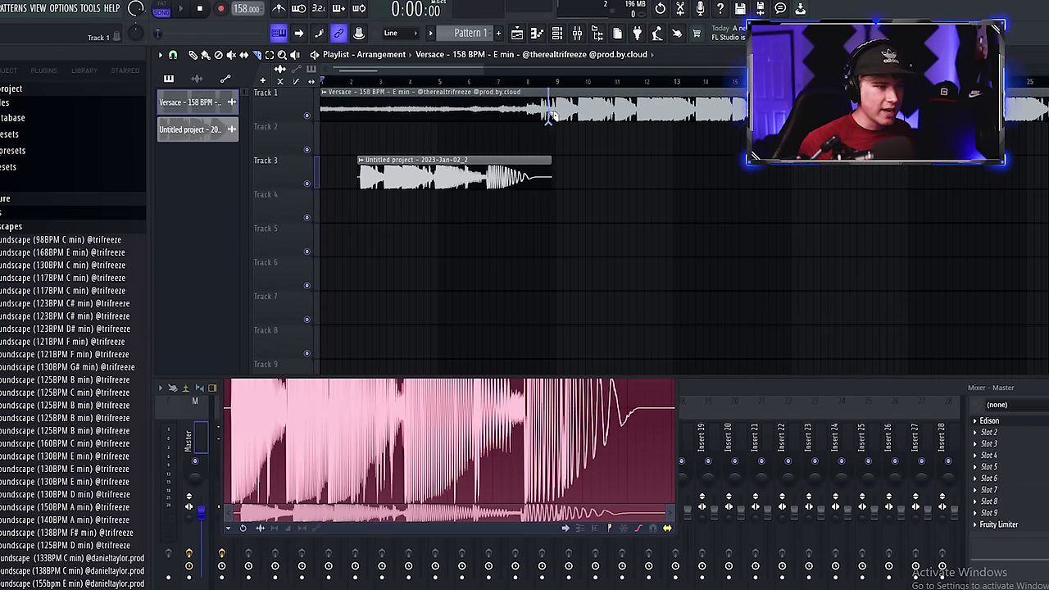
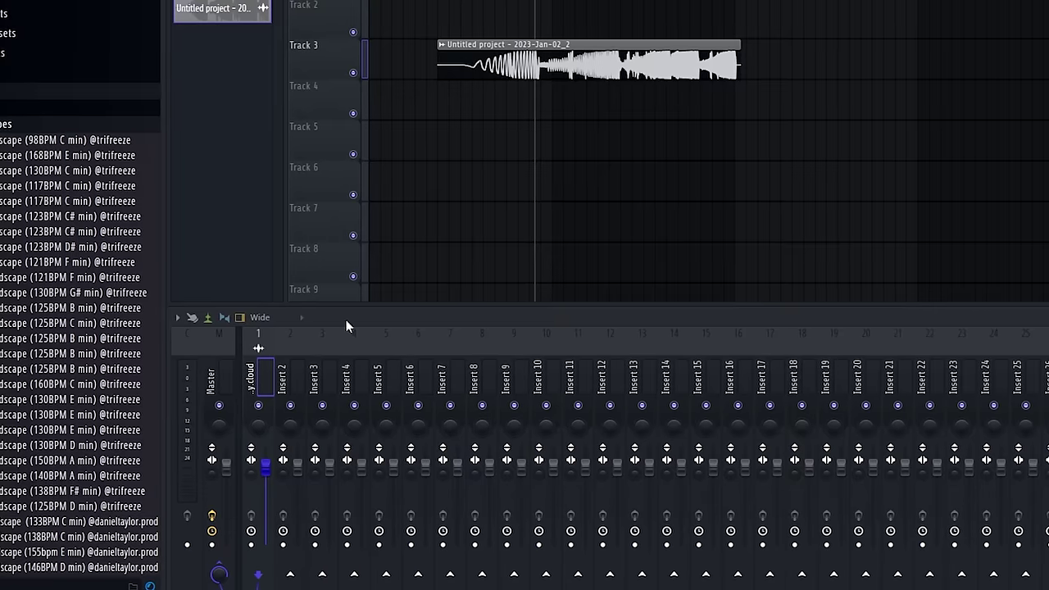
Load Fruity Parametric EQ 2 on the outro's insert and set band 7 to low-pass at about 11 kHz
right_click(328, 361)
left_click(410, 328)
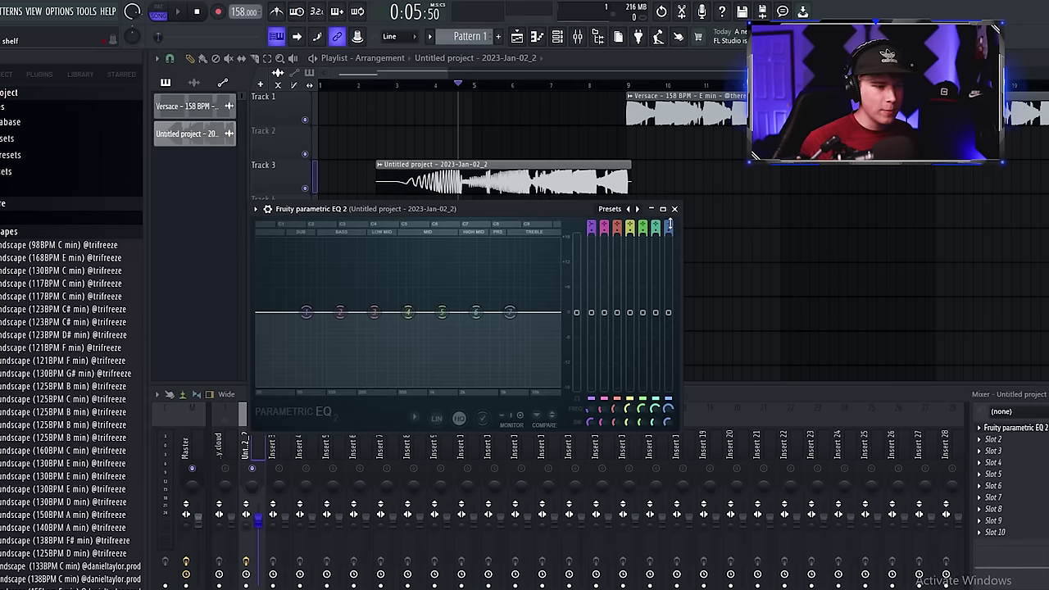
right_click(508, 312)
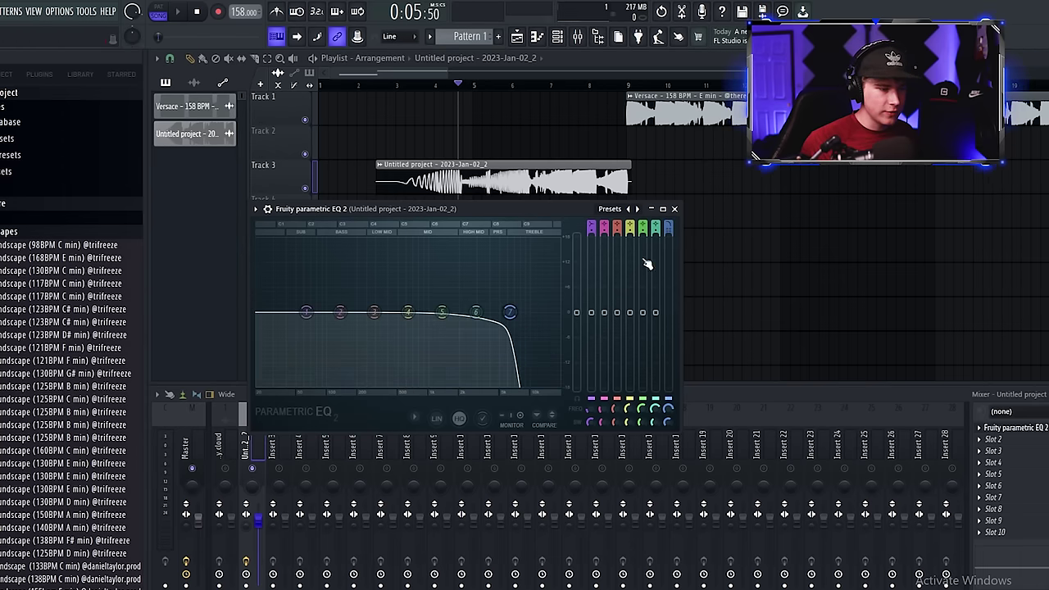
left_click_drag(519, 311, 665, 303)
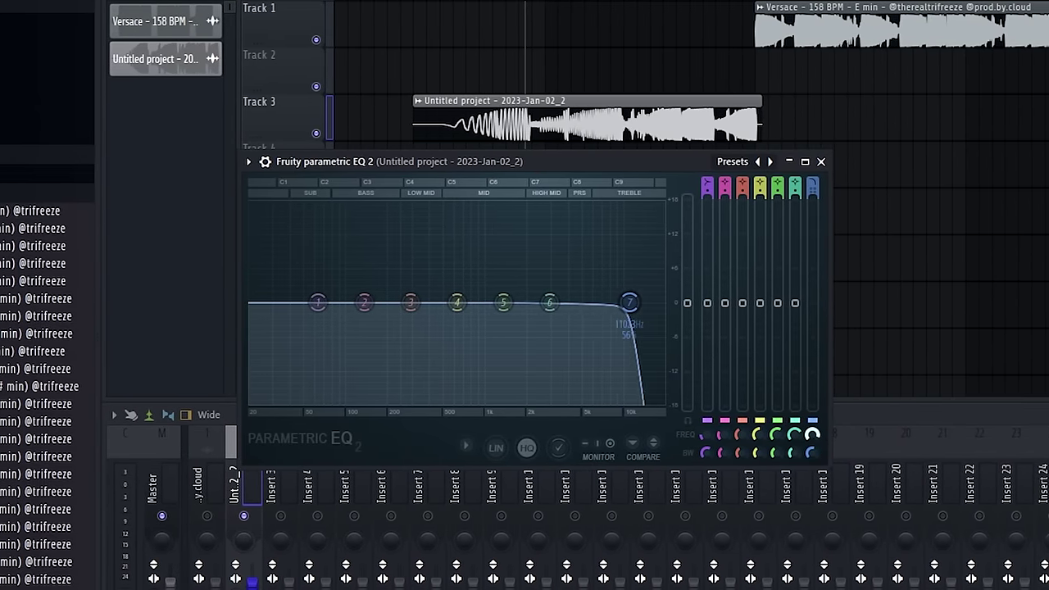
Create a band 7 frequency automation clip and lower the Fruity Reeverb 2 dry level
right_click(811, 434)
left_click(887, 569)
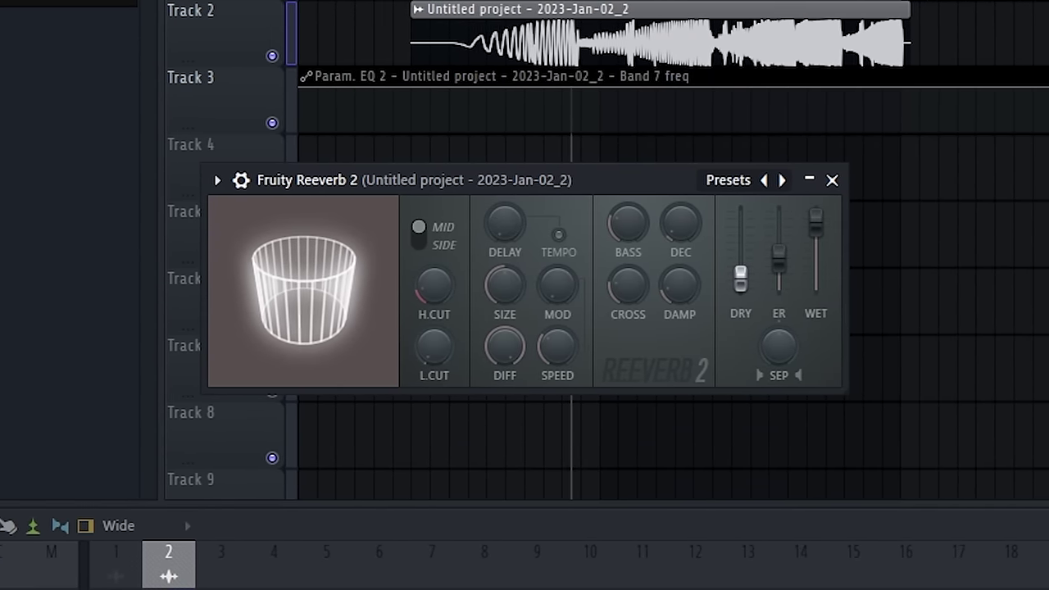
left_click_drag(745, 256, 745, 276)
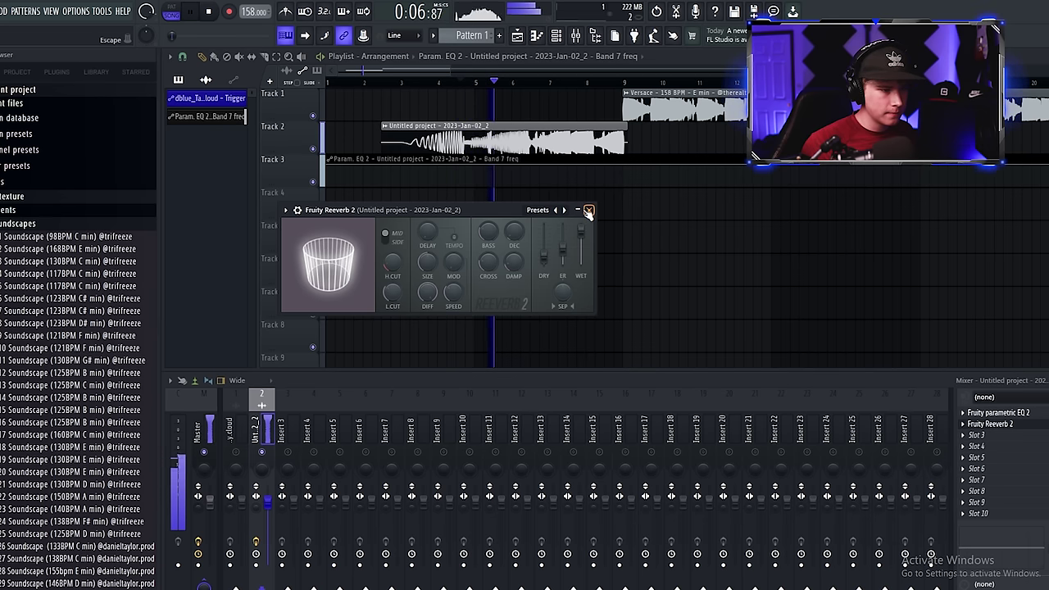
Create an automation clip for the Reeverb 2 mix level
left_click(588, 212)
right_click(1047, 423)
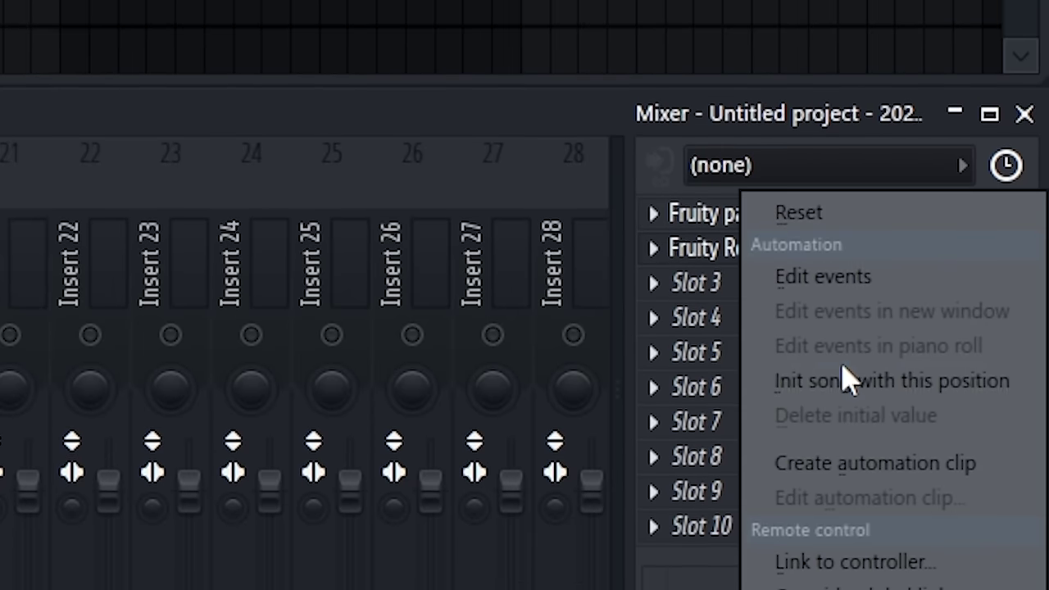
left_click(1024, 492)
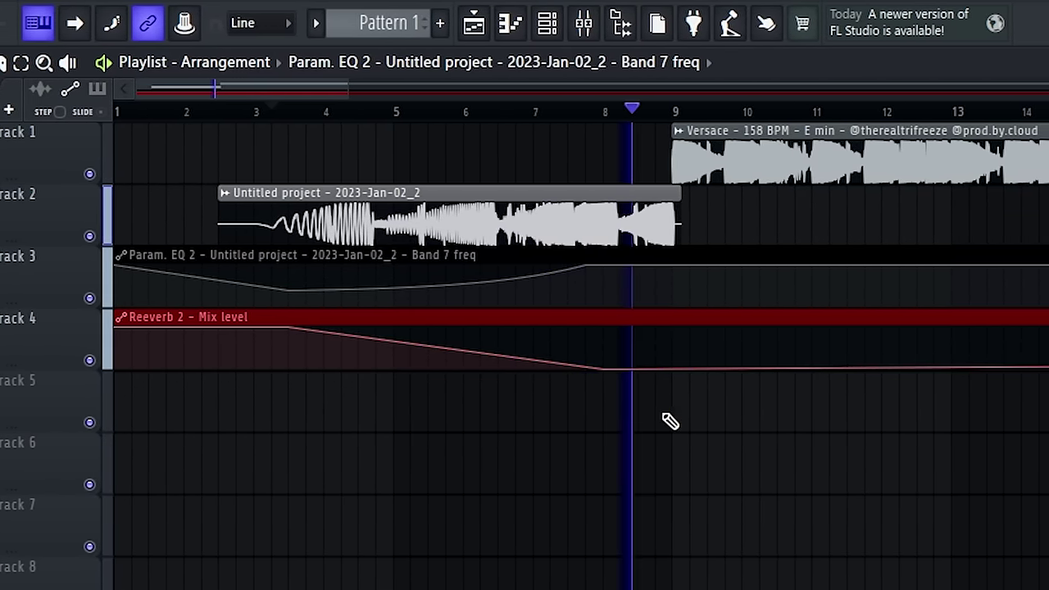
Shorten the outro clip so it ends at bar 9
scroll(693, 423, "up", 5)
left_click_drag(538, 194, 497, 195)
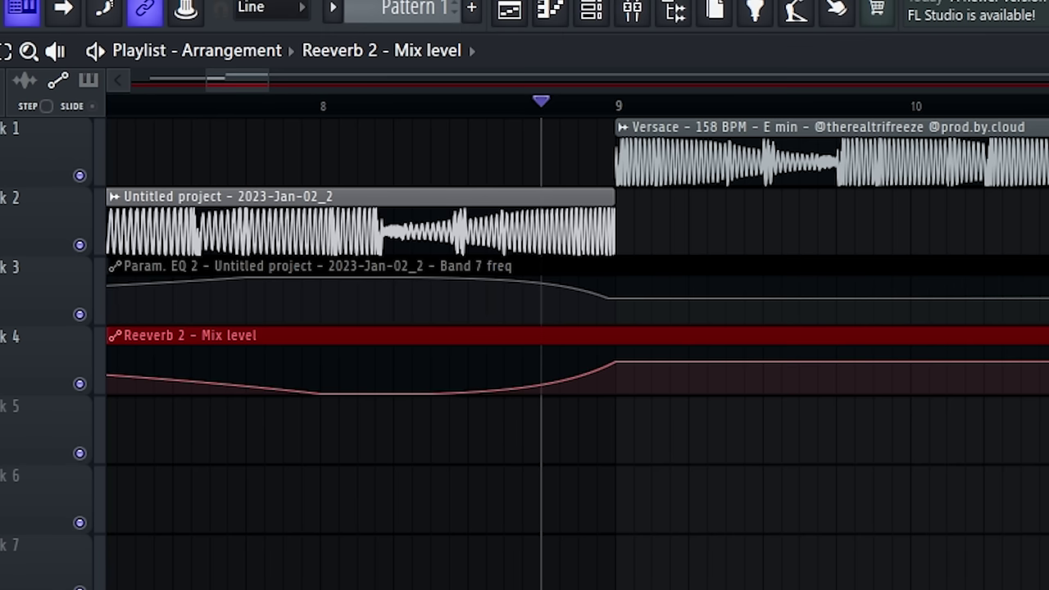
scroll(606, 434, "down", 3)
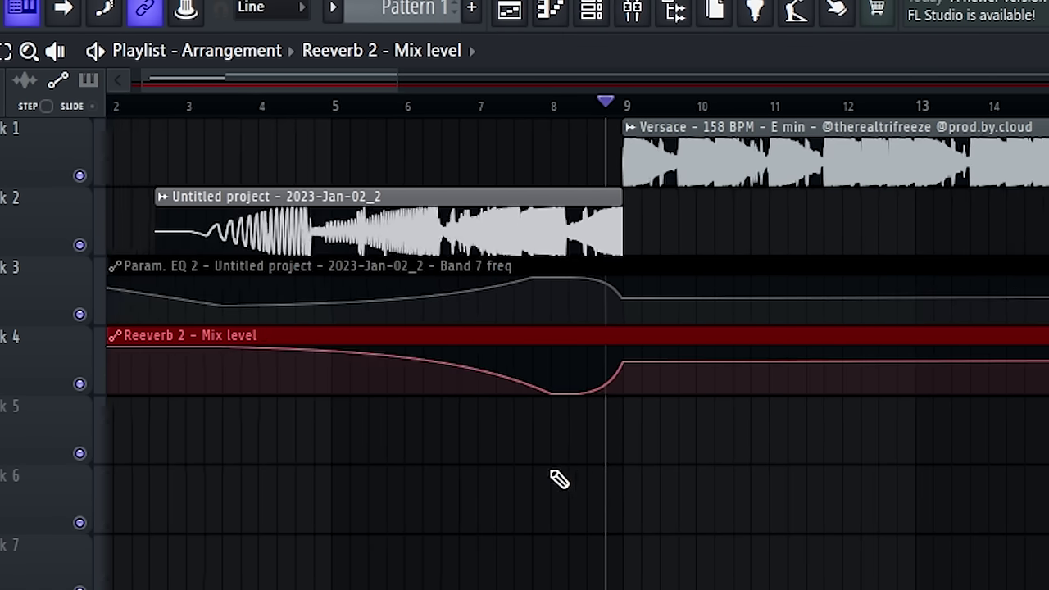
scroll(565, 294, "up", 2)
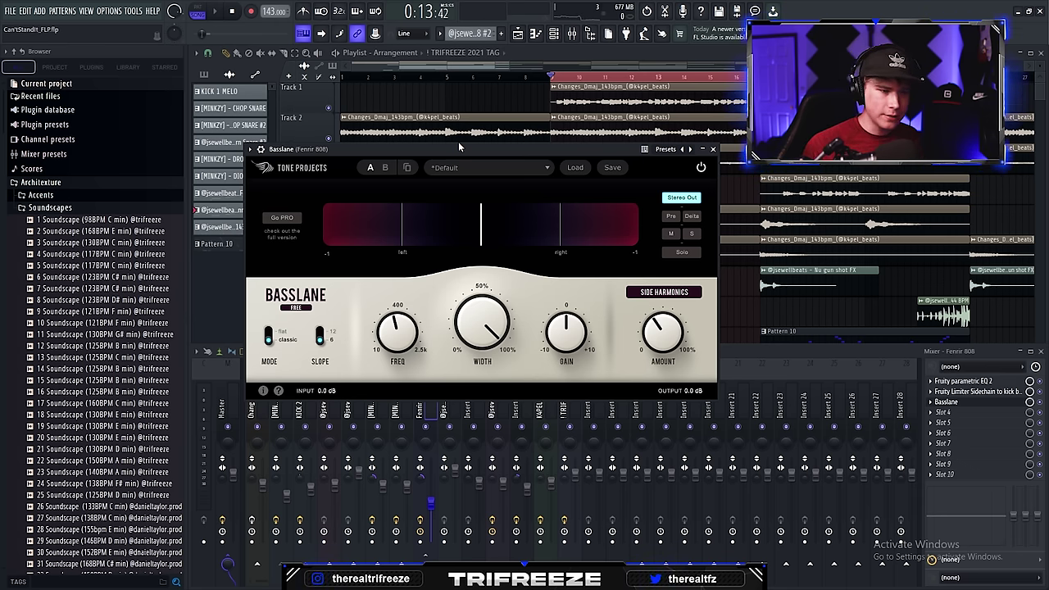
Raise the Fenrir 808's Basslane Side Harmonics Amount to about 71%
mouse_move(403, 328)
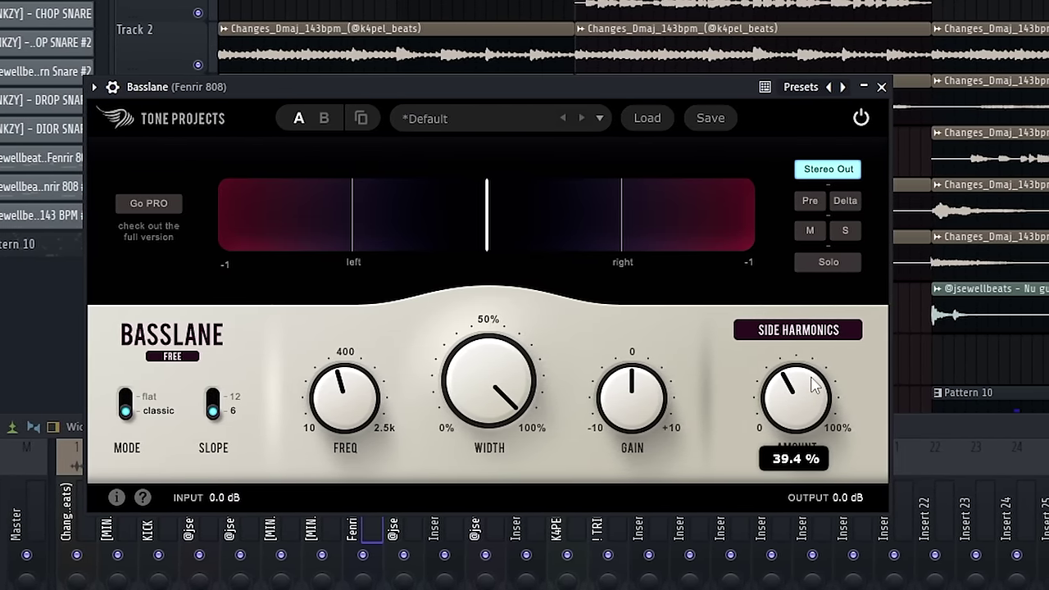
left_click_drag(806, 409, 817, 265)
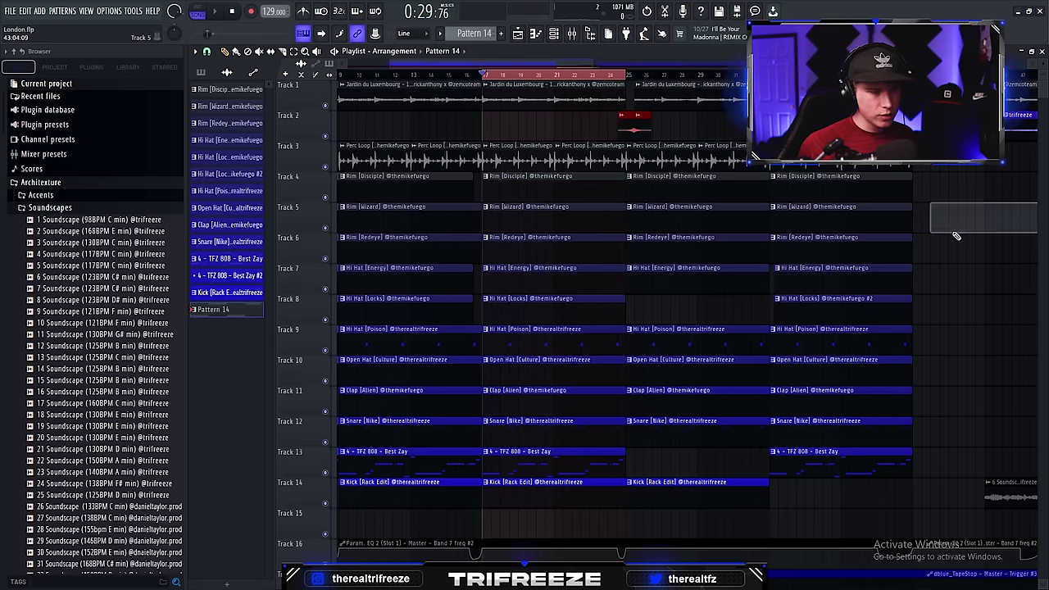
Show the mixer and lower the London 808's Basslane Amount to about 20%, repositioning its window
key("F9")
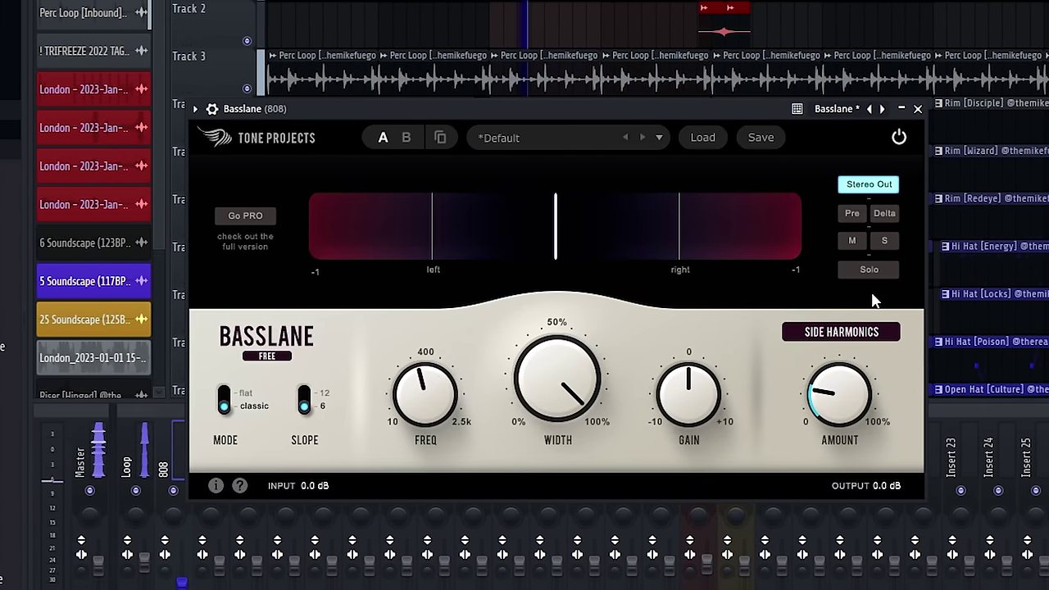
left_click_drag(830, 393, 807, 393)
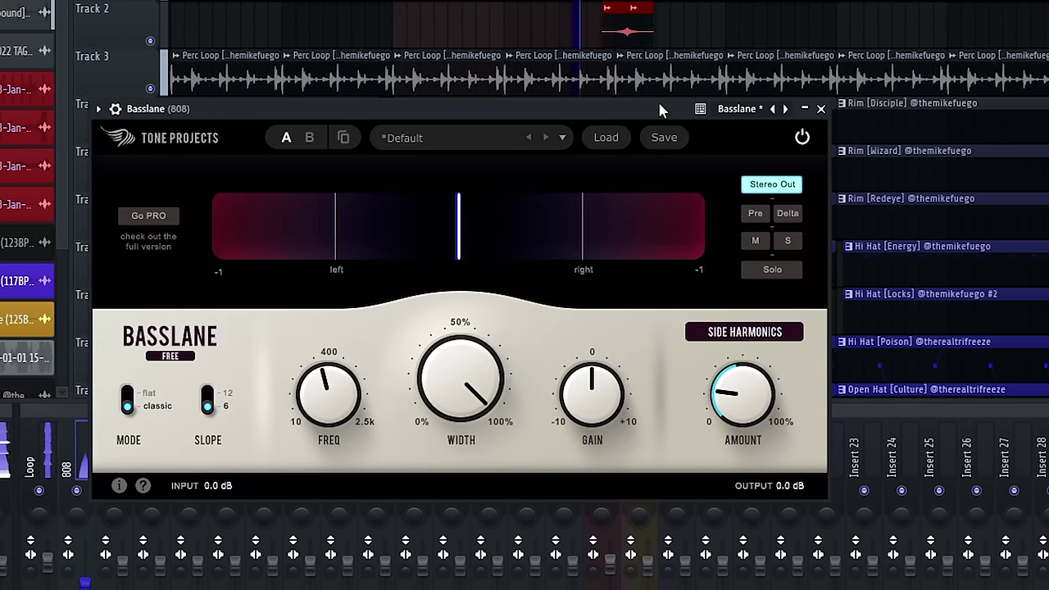
left_click_drag(657, 100, 648, 134)
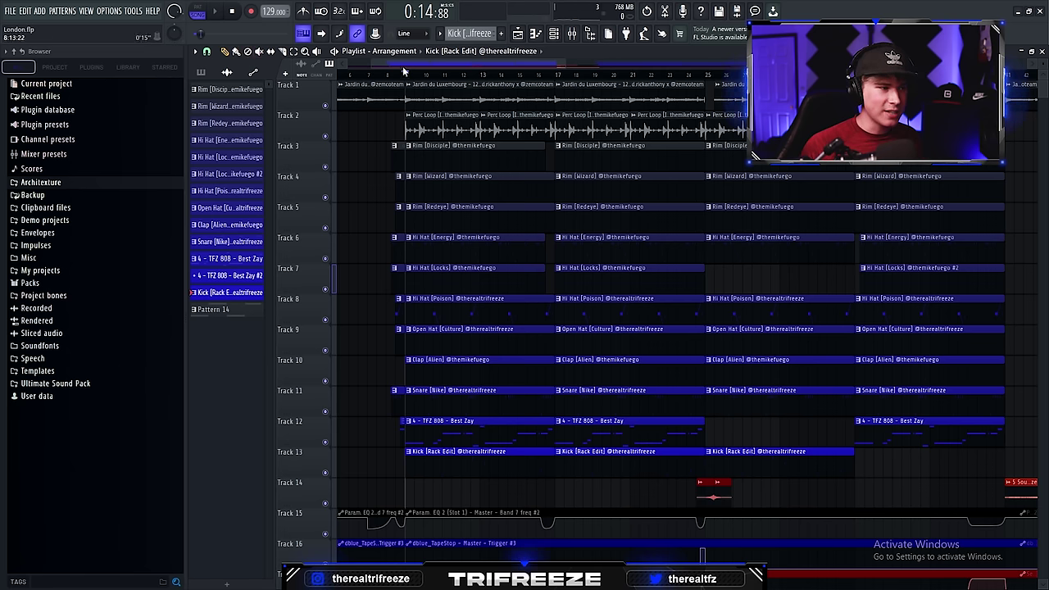
left_click_drag(403, 72, 416, 65)
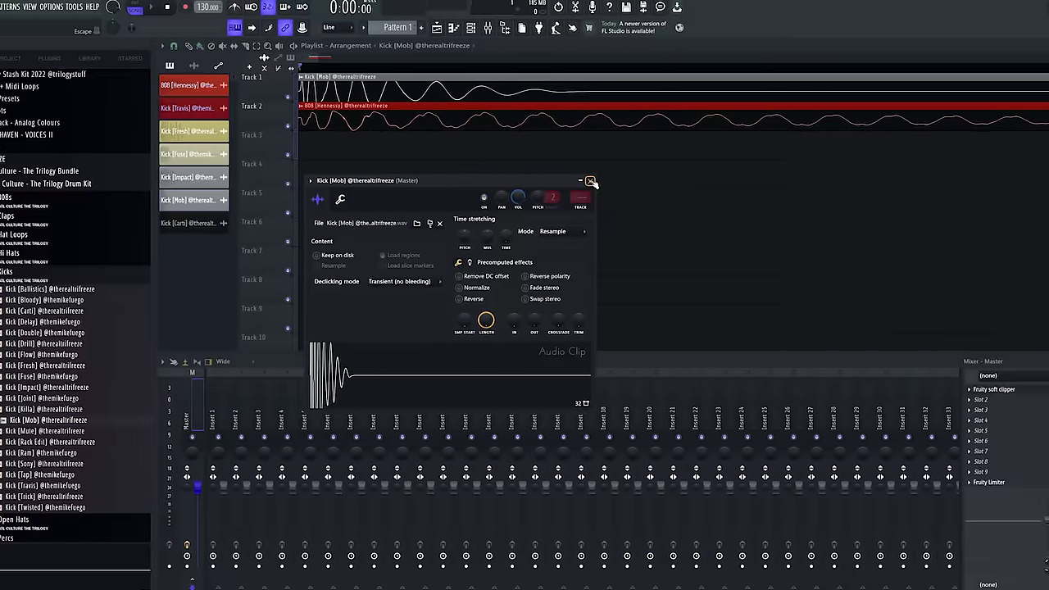
Close the Kick [Mob] settings, then select and clear the opening range of both clips
left_click(580, 181)
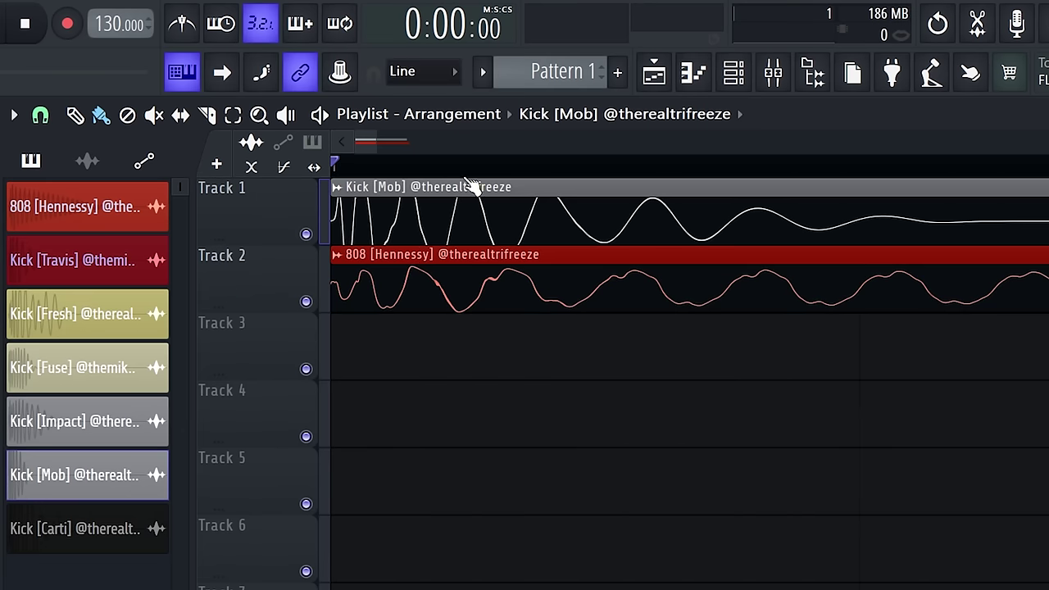
left_click_drag(469, 187, 437, 187)
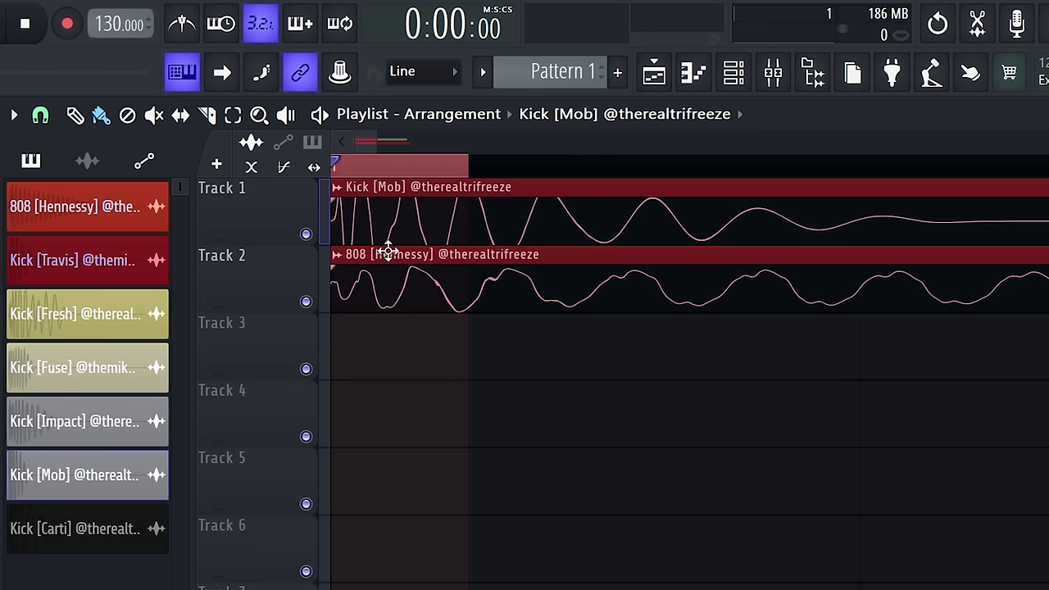
left_click(647, 547)
key("ctrl+z")
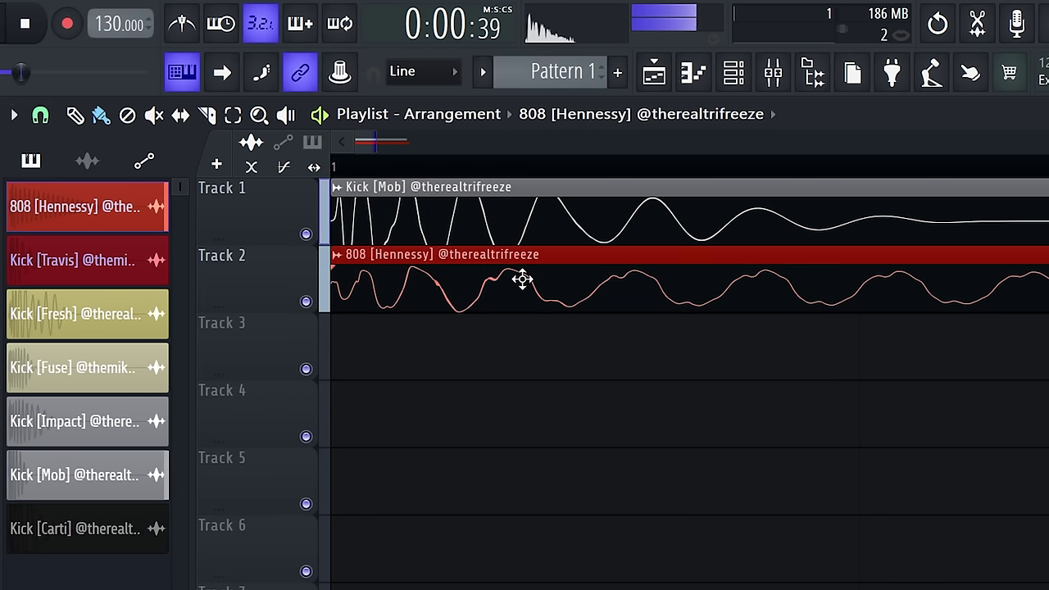
Play the 808 [Hennessy] with its pitch shifted, reset the pitch, then open Kick [Mob]
double_click(522, 279)
key("space")
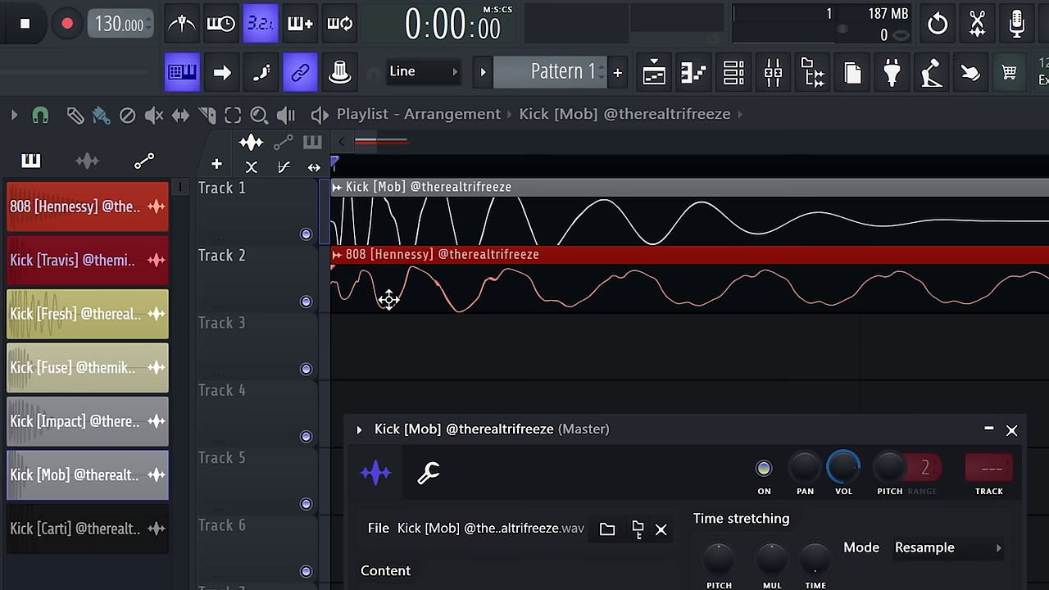
key("space")
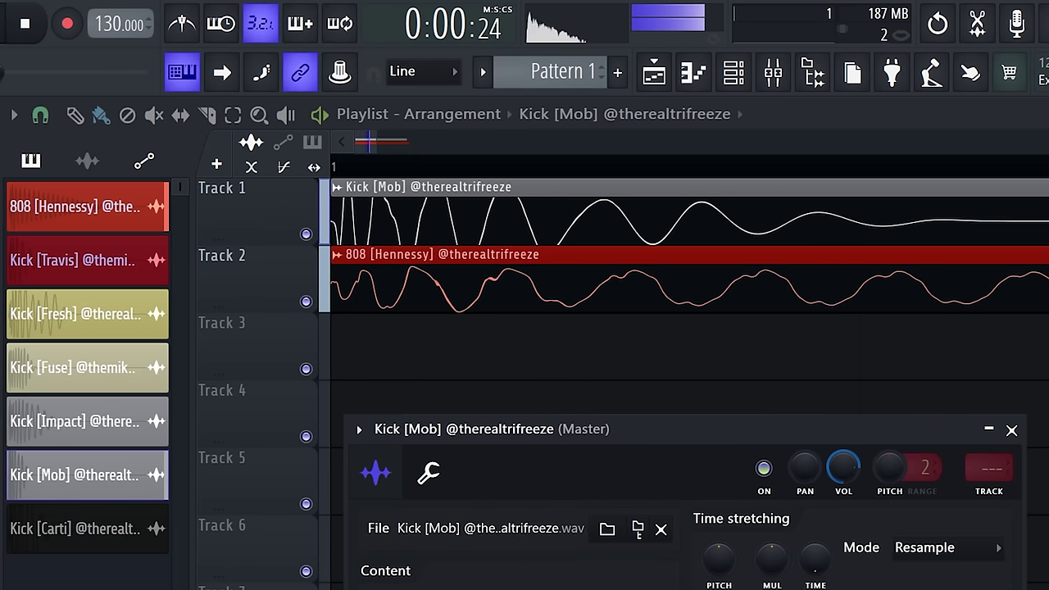
key("space")
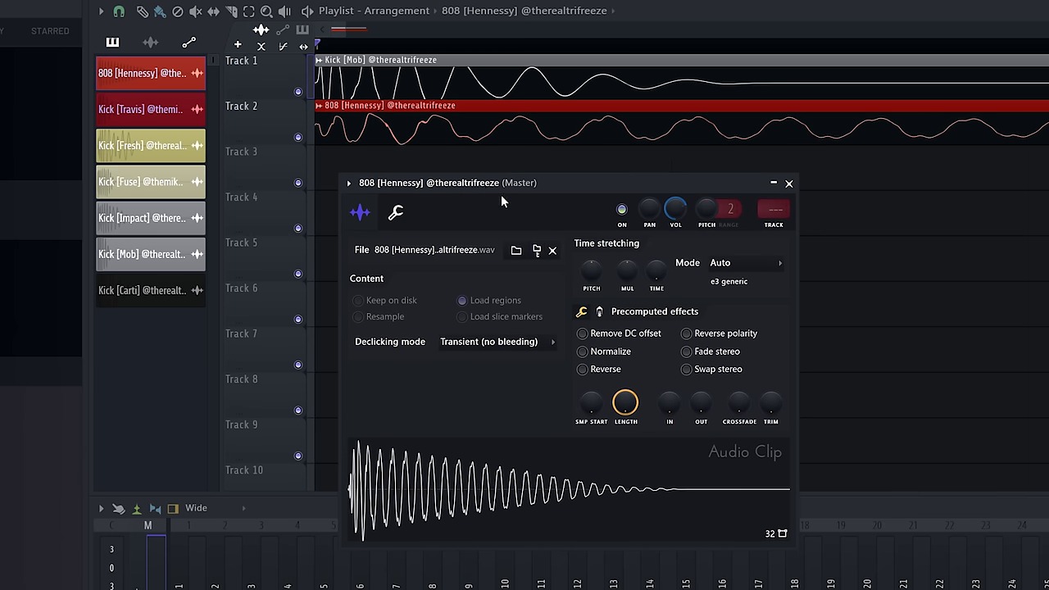
left_click_drag(597, 280, 593, 285)
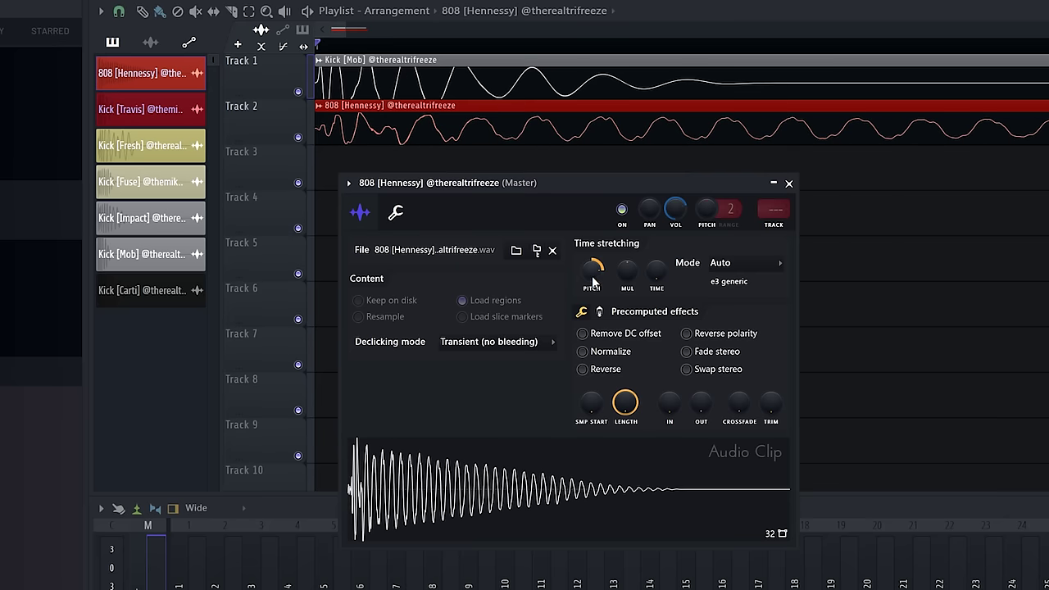
key("ctrl+z")
left_click(789, 183)
double_click(461, 89)
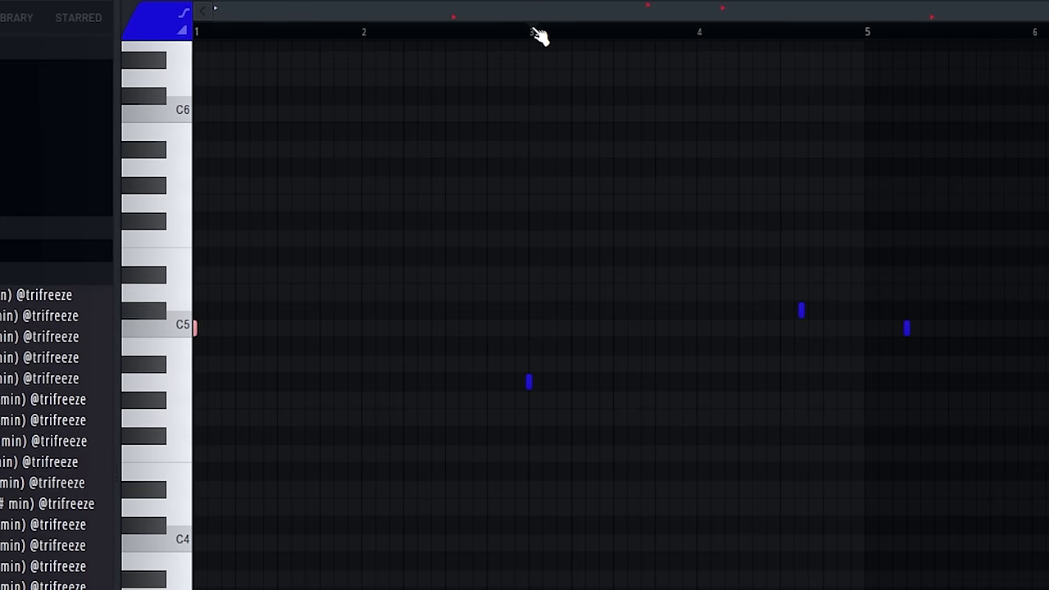
Play back the eight bars of short scattered notes in the piano roll
left_click(524, 34)
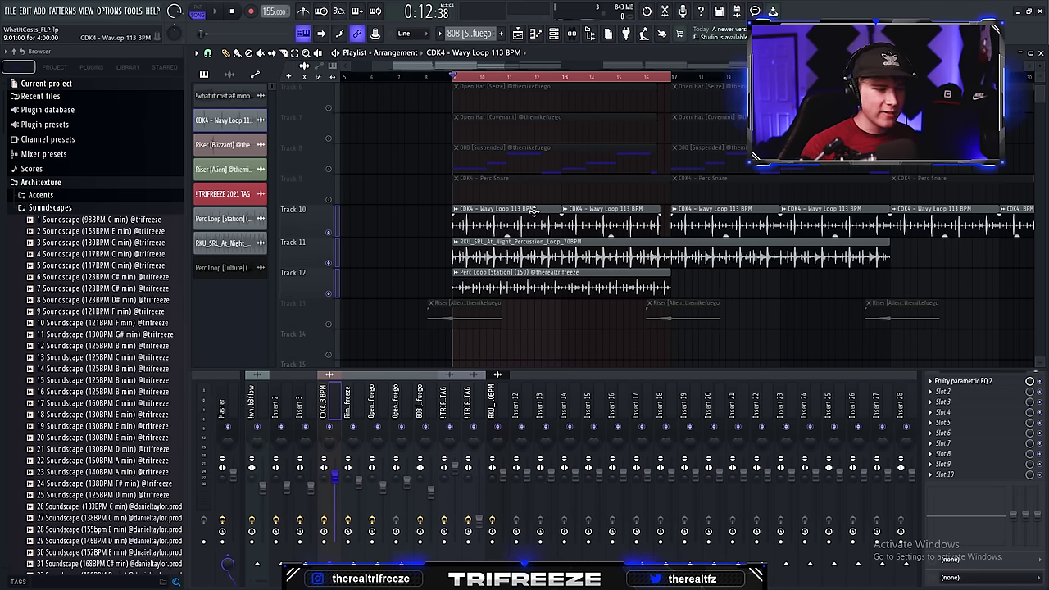
Play the beat while toggling the Tracks 10–12 loops off and on, leaving them audible
key("space")
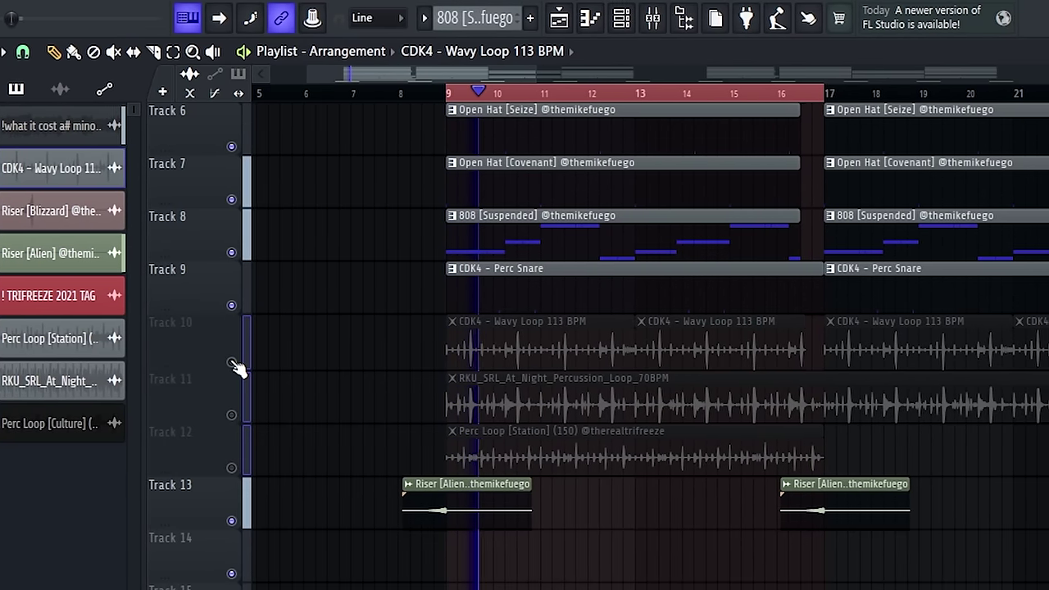
left_click(227, 362)
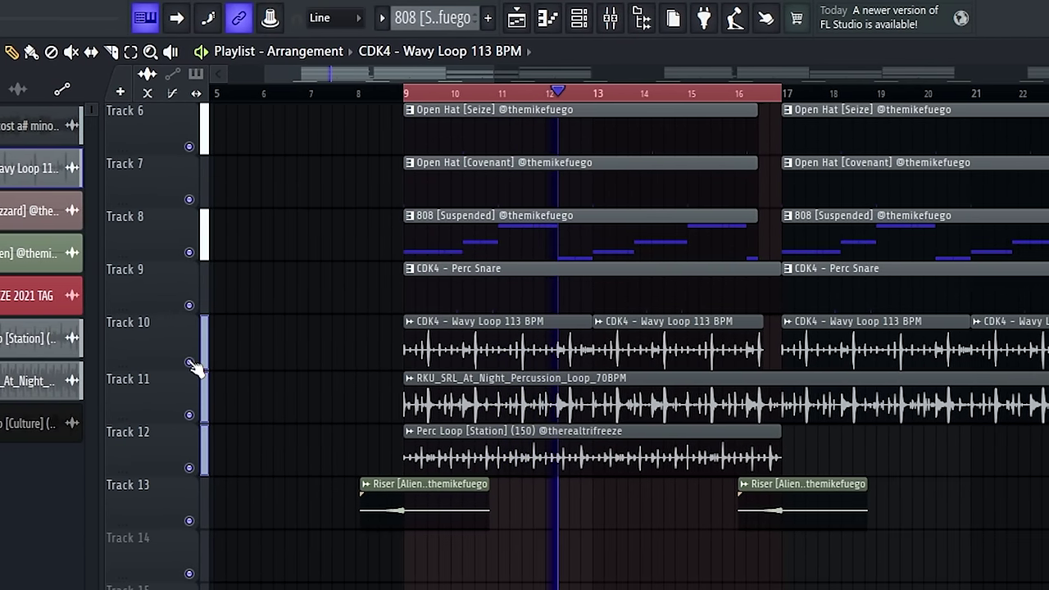
left_click(185, 363)
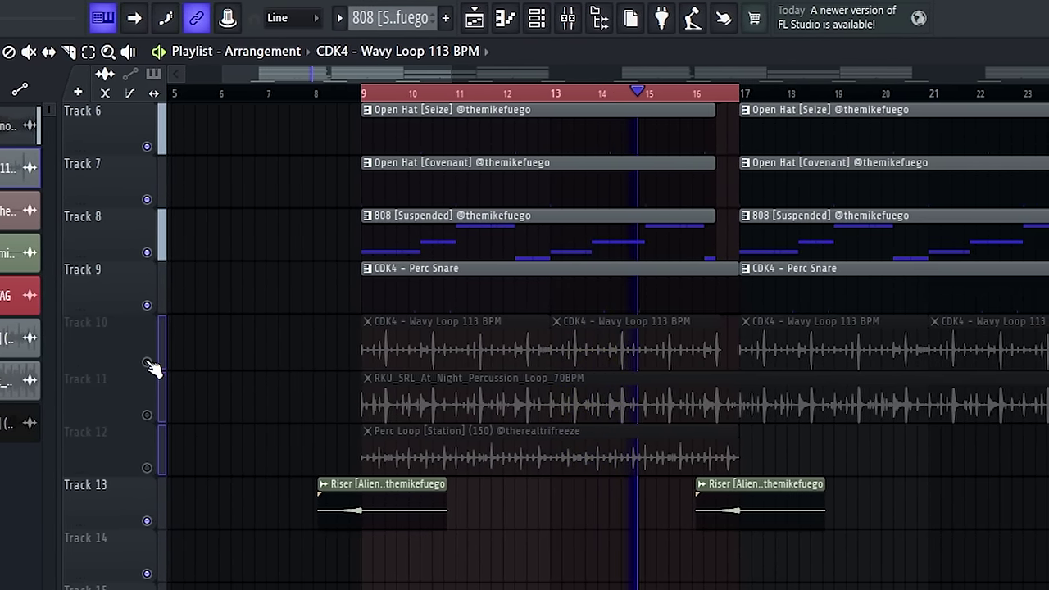
left_click(163, 363)
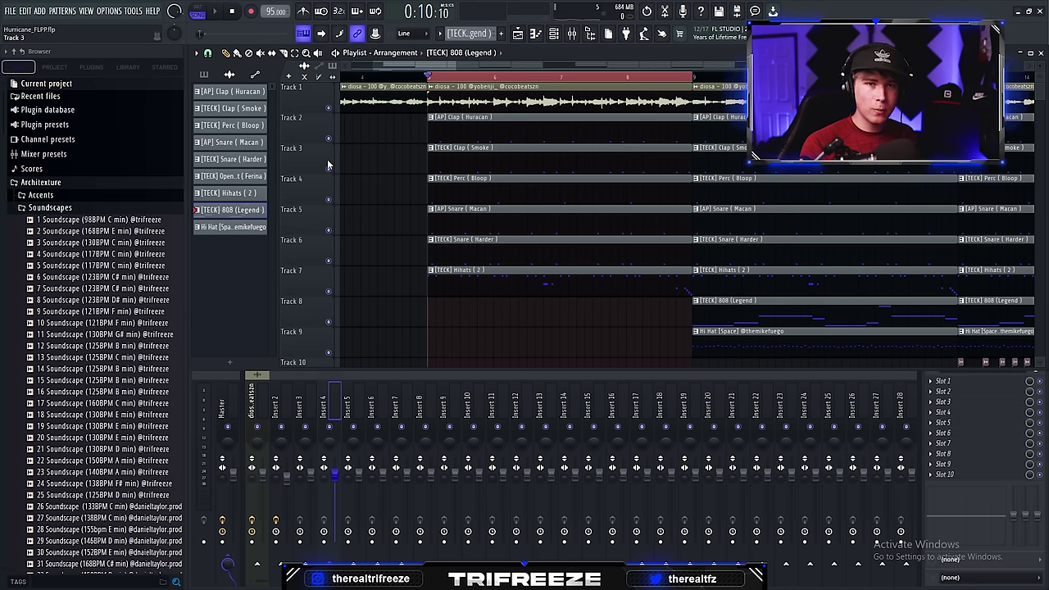
Mute and unmute the Track 3 clap, try soloing Tracks 2 and 3, then unmute Track 2
left_click(328, 167)
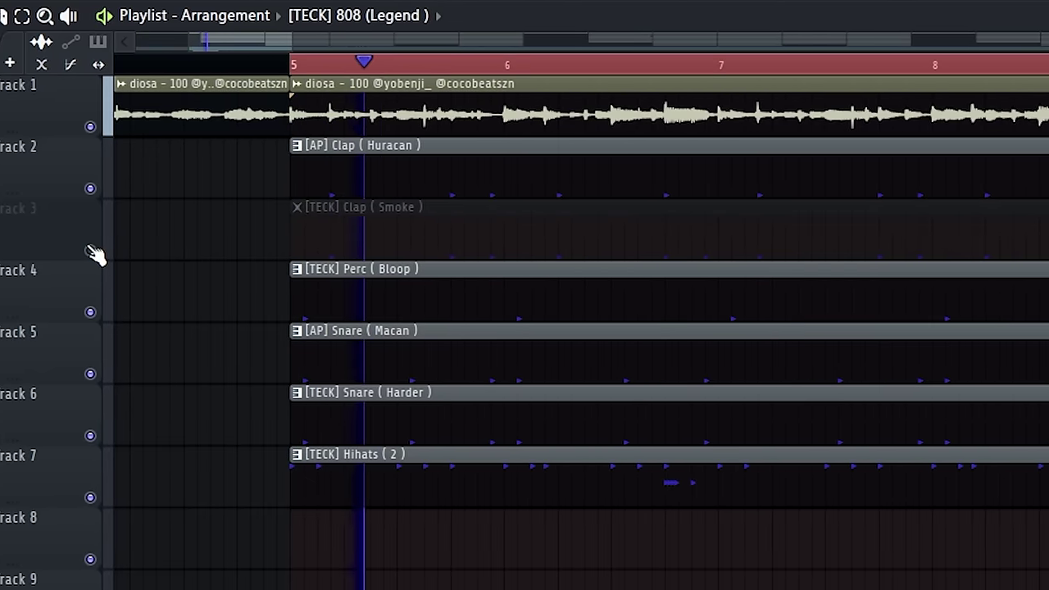
left_click(91, 250)
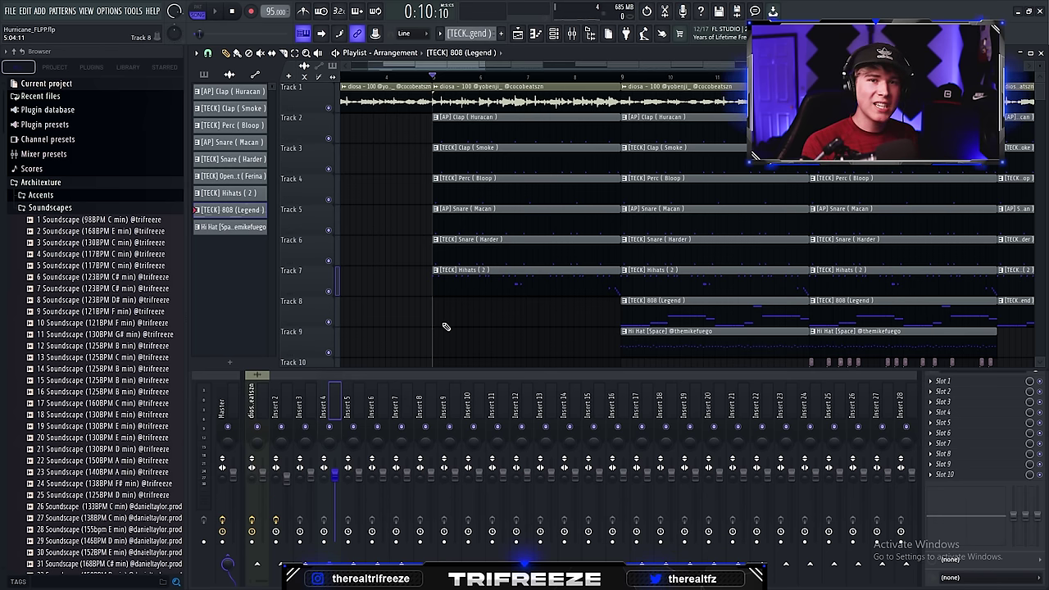
right_click(329, 138)
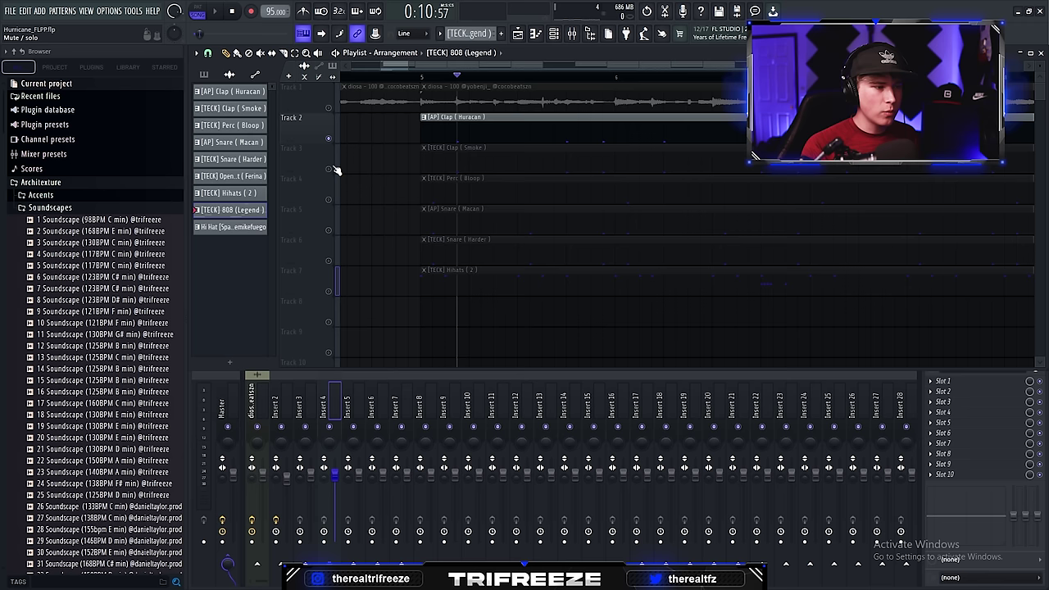
right_click(331, 169)
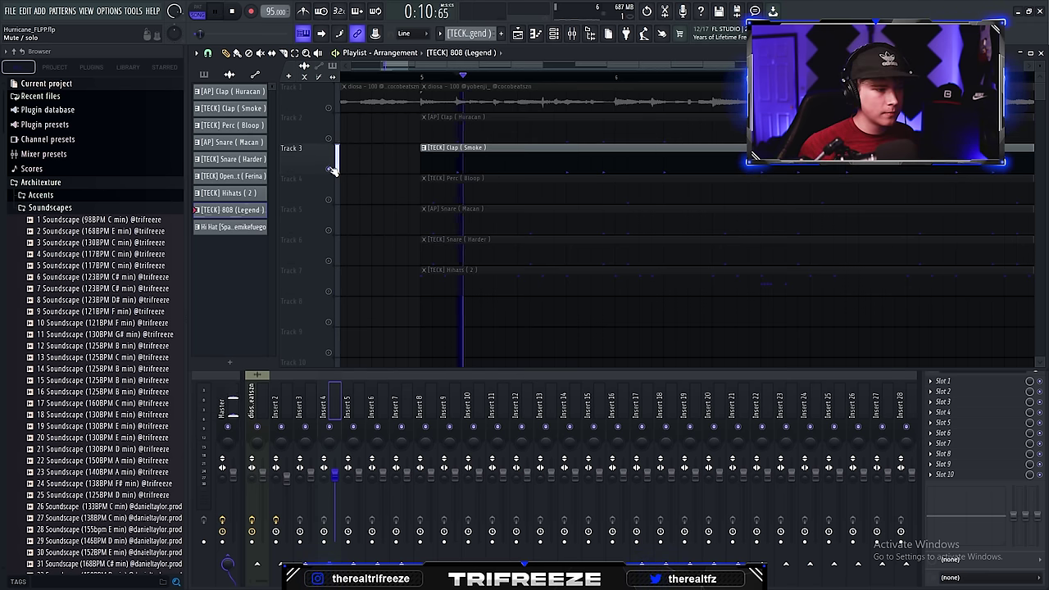
left_click(329, 139)
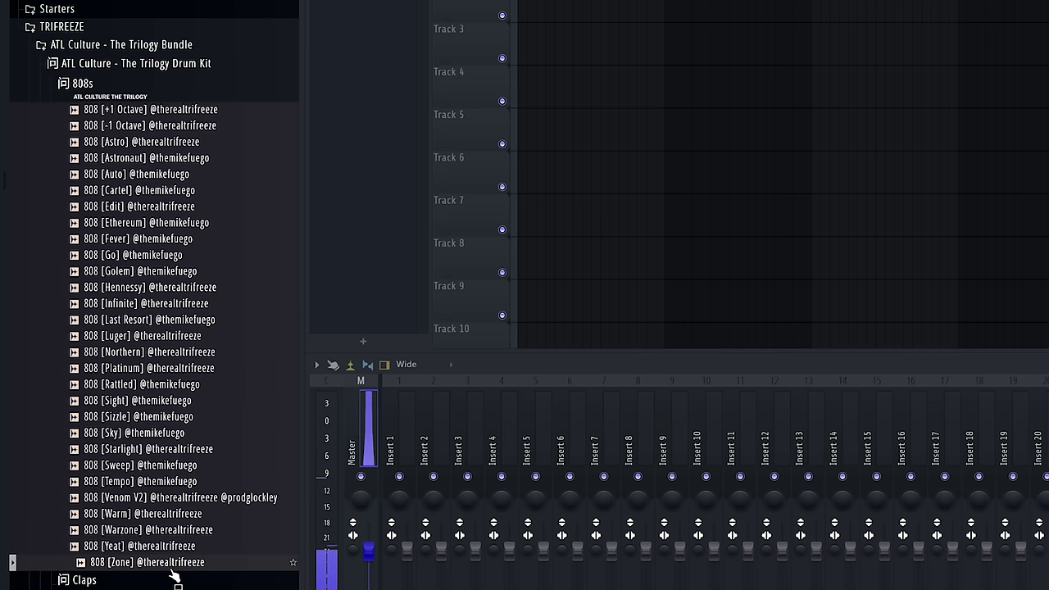
Place 808 [Zone] and 4 - TFZ 808 - Best Zay in the playlist and route them to inserts
left_click_drag(64, 489, 341, 150)
left_click_drag(560, 45, 652, 144)
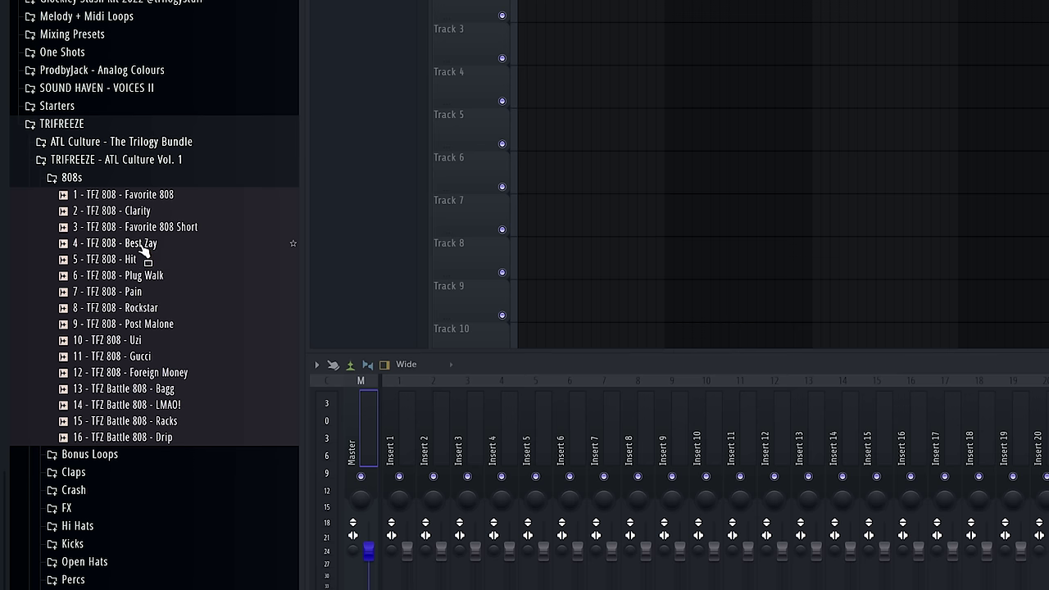
left_click_drag(144, 252, 518, 15)
key("ctrl+l")
right_click(434, 443)
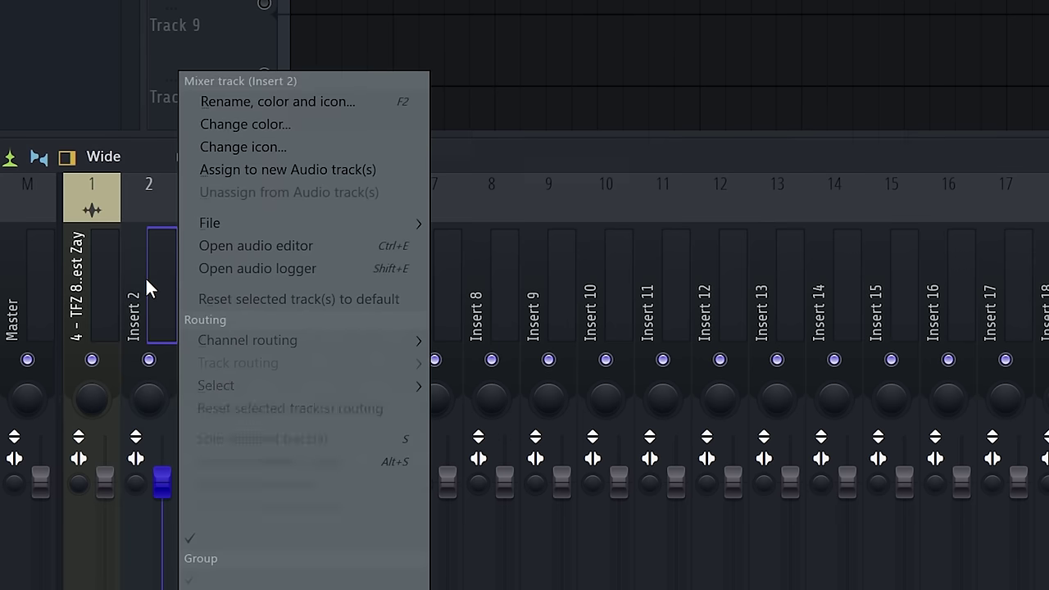
Route 808 [Zone] to Insert 2 and cut its low end at about 291 Hz with Parametric EQ 2
mouse_move(545, 474)
left_click(684, 476)
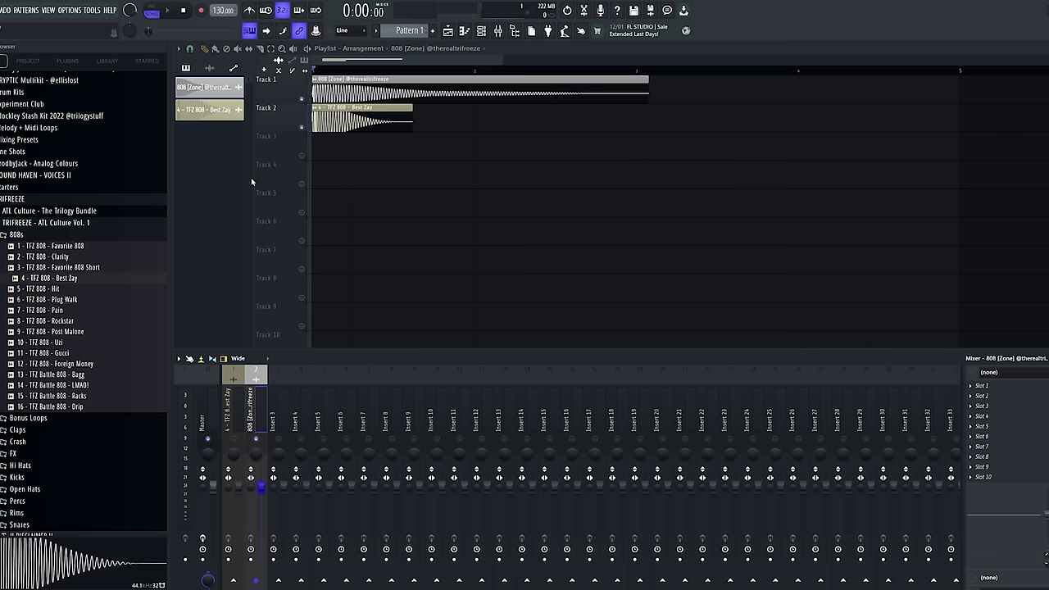
scroll(252, 182, "up", 2)
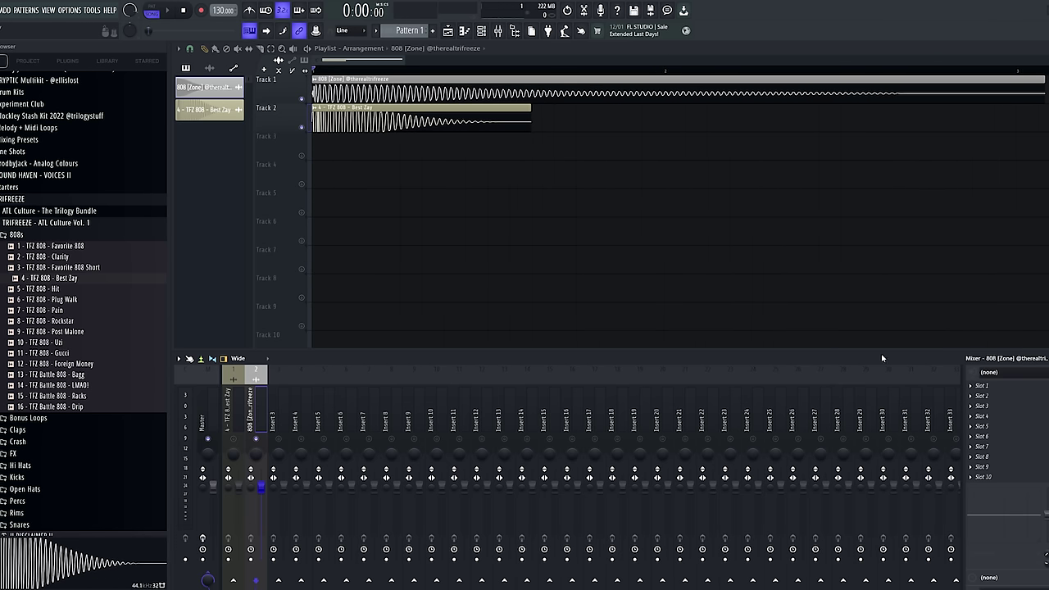
key("space")
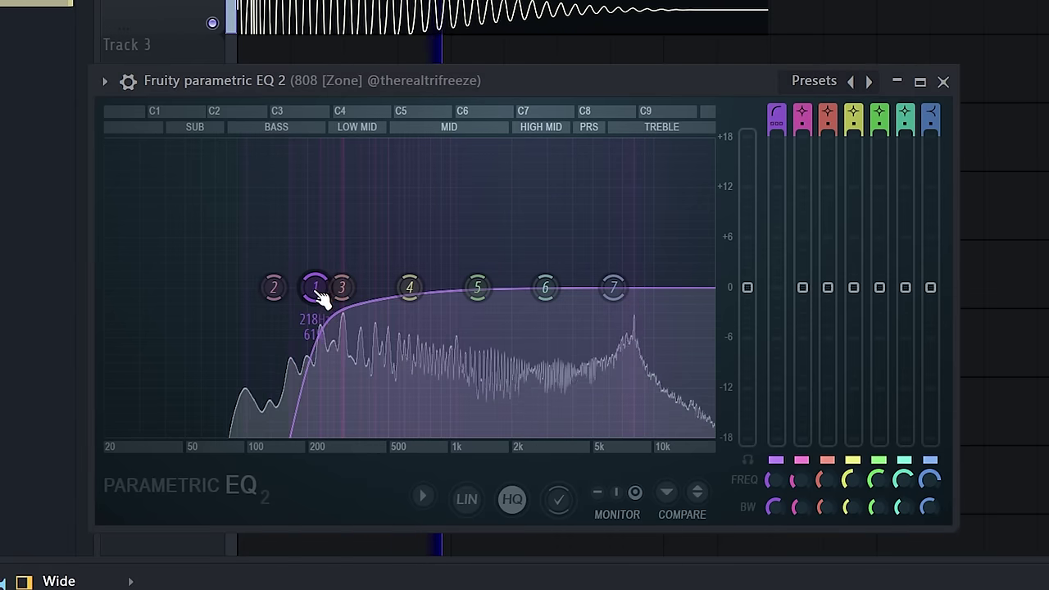
left_click_drag(344, 237, 337, 237)
left_click_drag(300, 286, 340, 286)
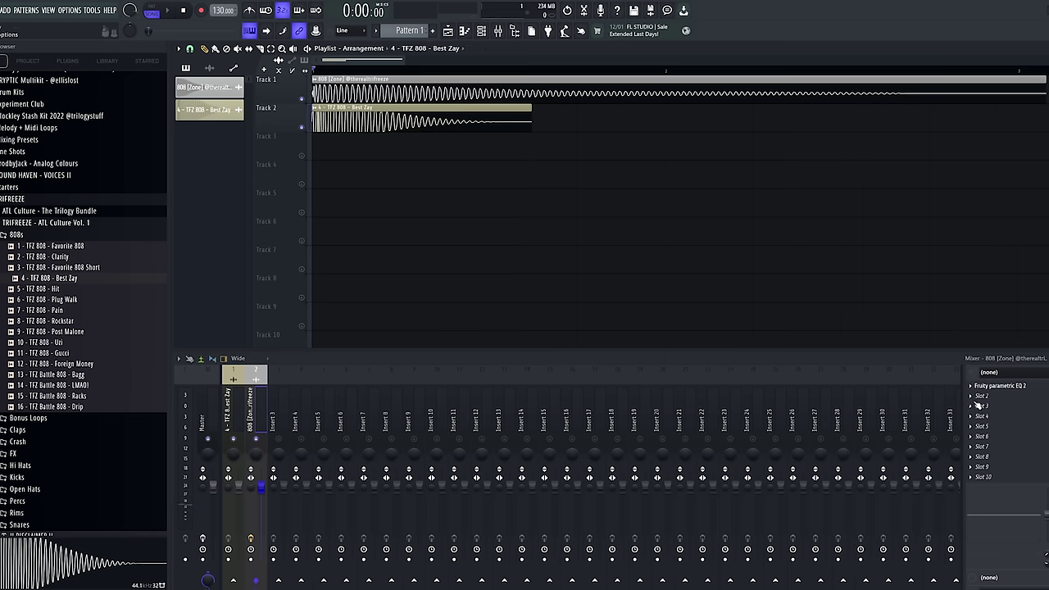
Add Chorus JUN-6 to an empty effect slot on the 808 [Zone] insert
left_click(977, 406)
left_click(816, 23)
type("chorus")
double_click(447, 65)
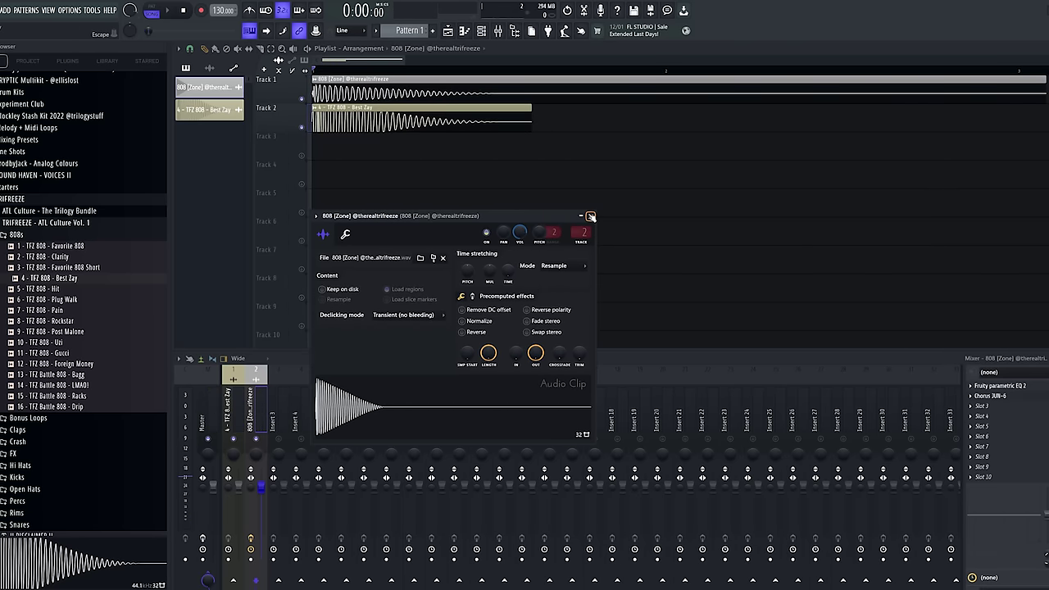
Raise the 808 [Zone] clip's time-stretch pitch in its audio clip settings
left_click(590, 217)
left_click(991, 415)
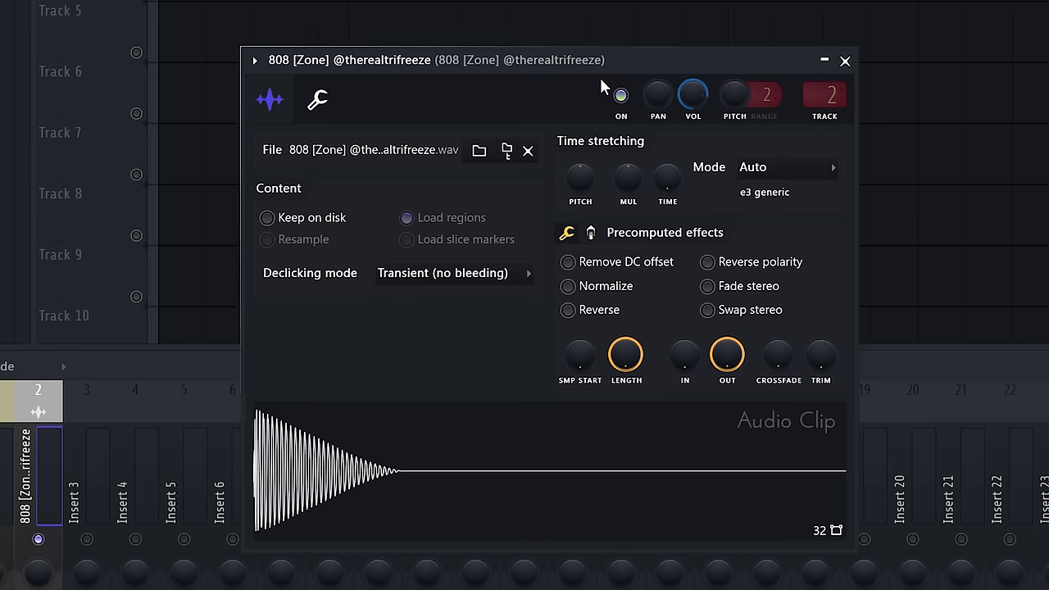
left_click_drag(534, 170, 534, 184)
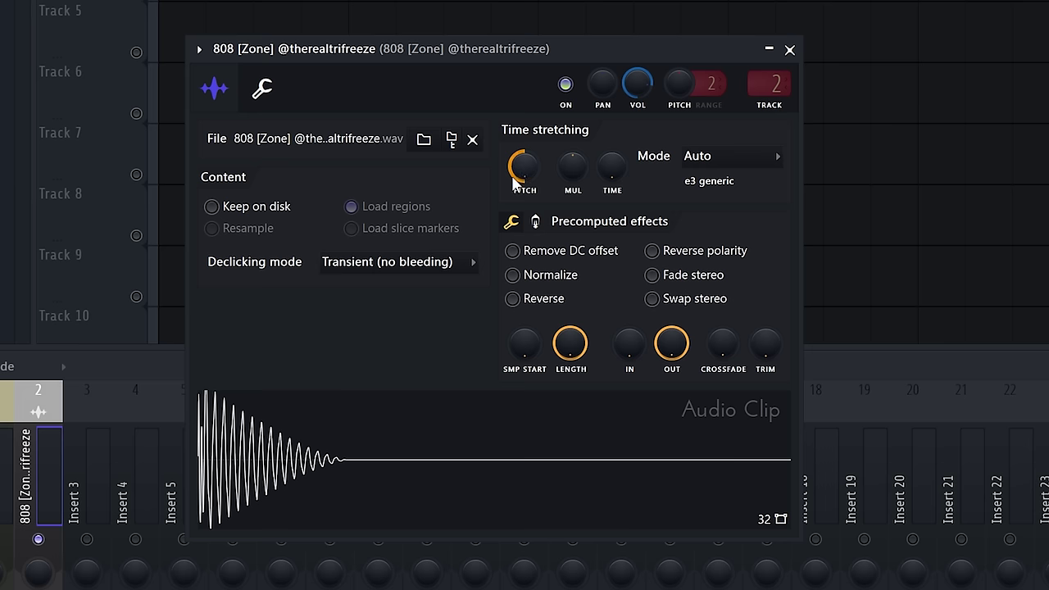
left_click_drag(534, 184, 556, 161)
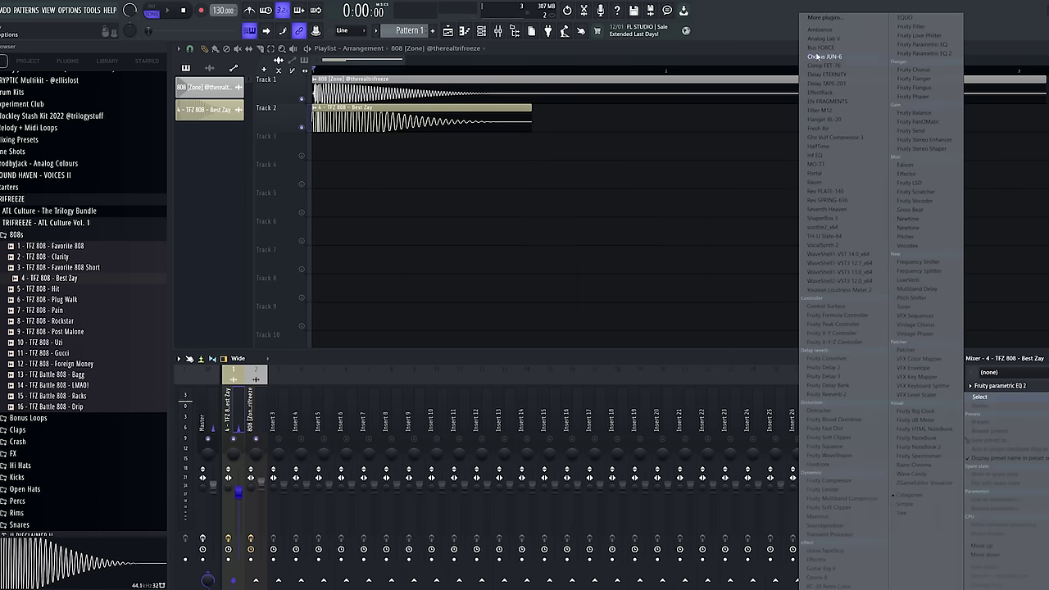
Load Fruity Fast Dist into slot 2 of the Best Zay 808 insert and play the beat
left_click(825, 18)
double_click(462, 107)
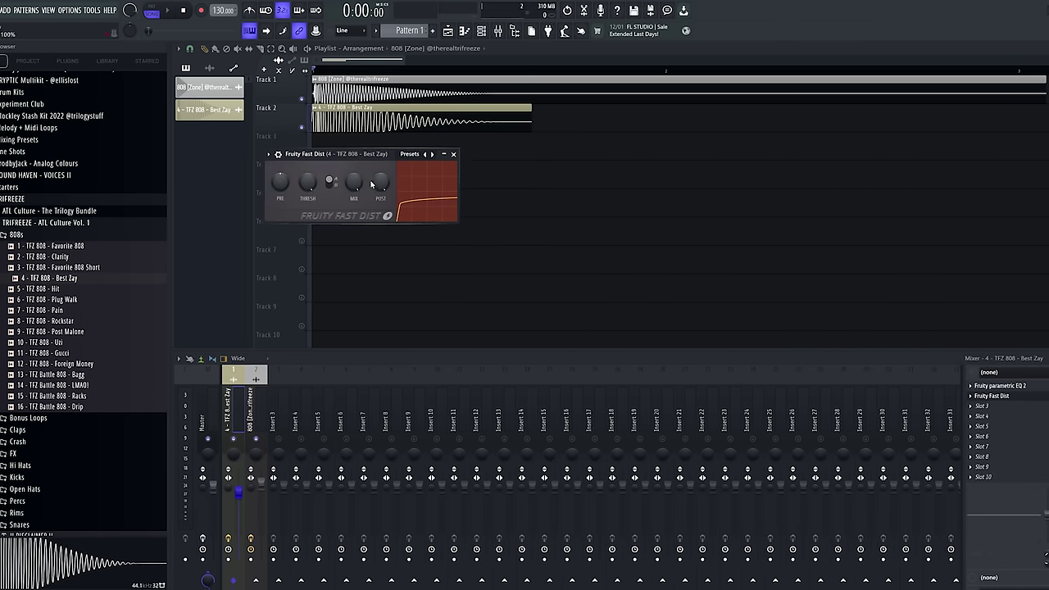
left_click(453, 154)
key("space")
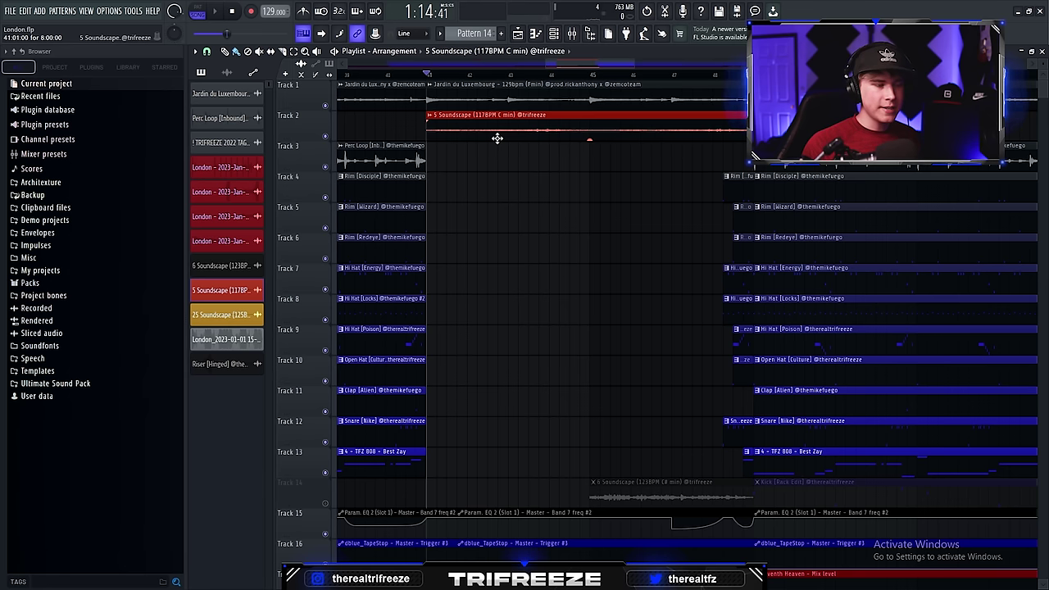
right_click(326, 136)
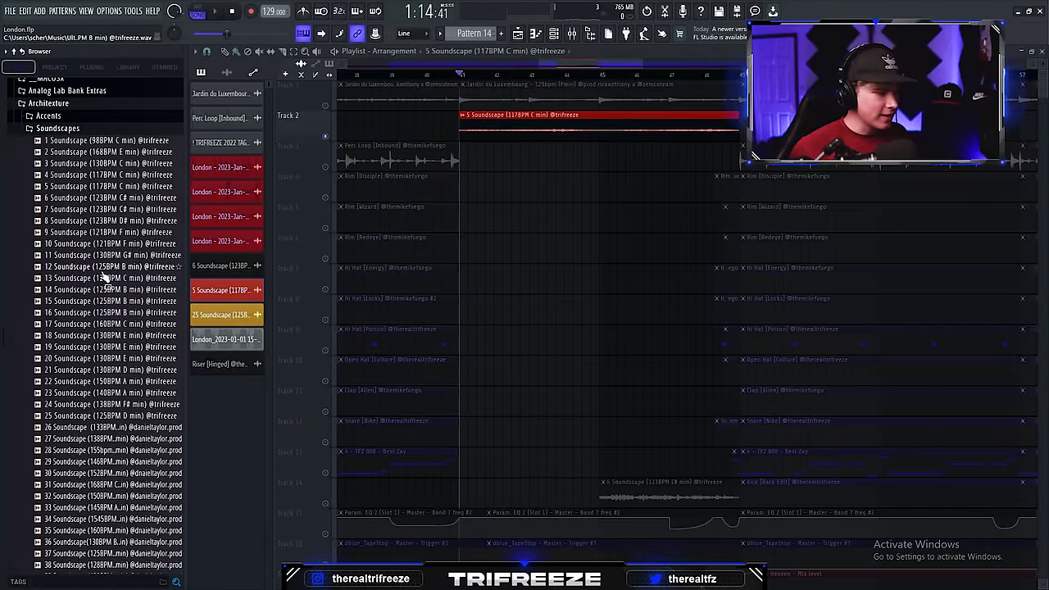
left_click(106, 140)
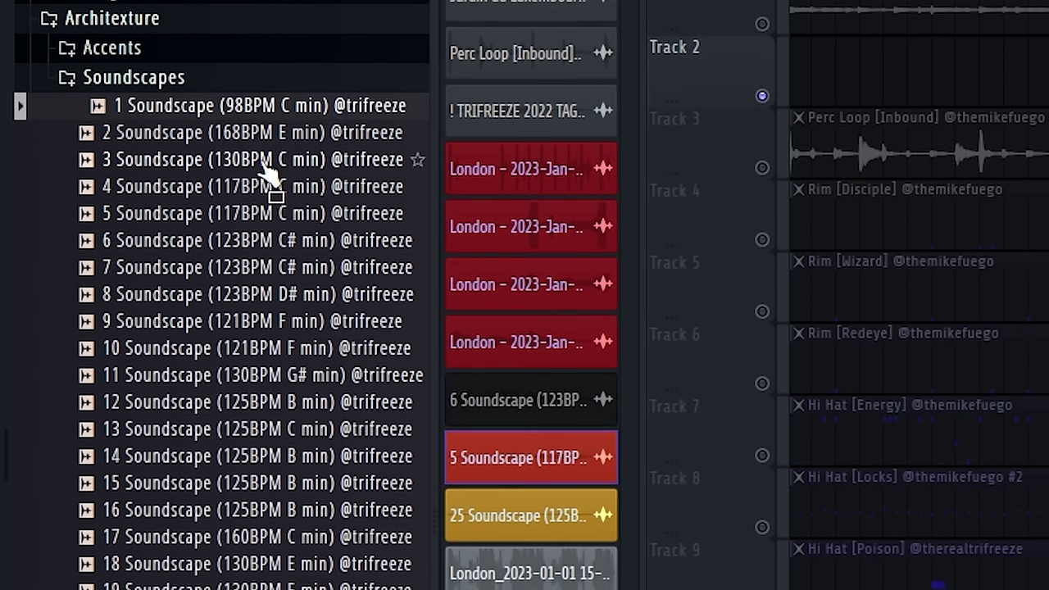
left_click(258, 254)
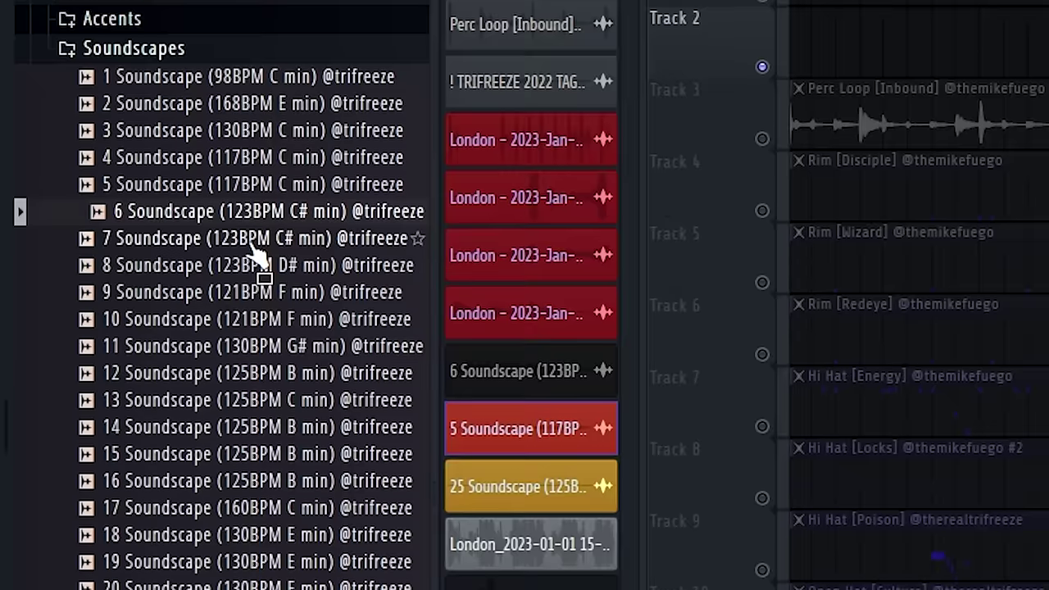
scroll(260, 250, "down", 5)
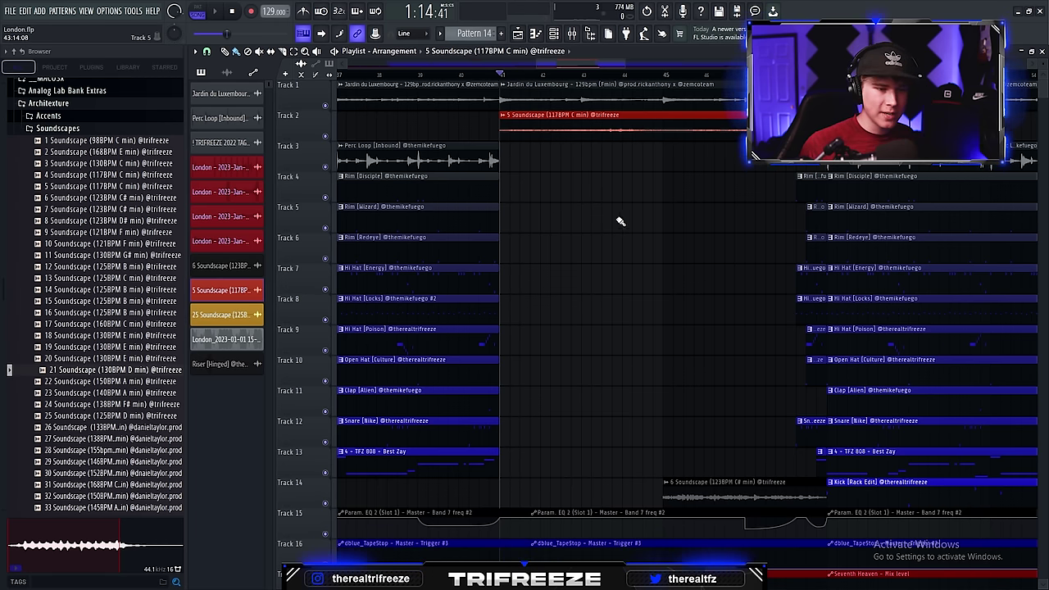
scroll(619, 245, "down", 2)
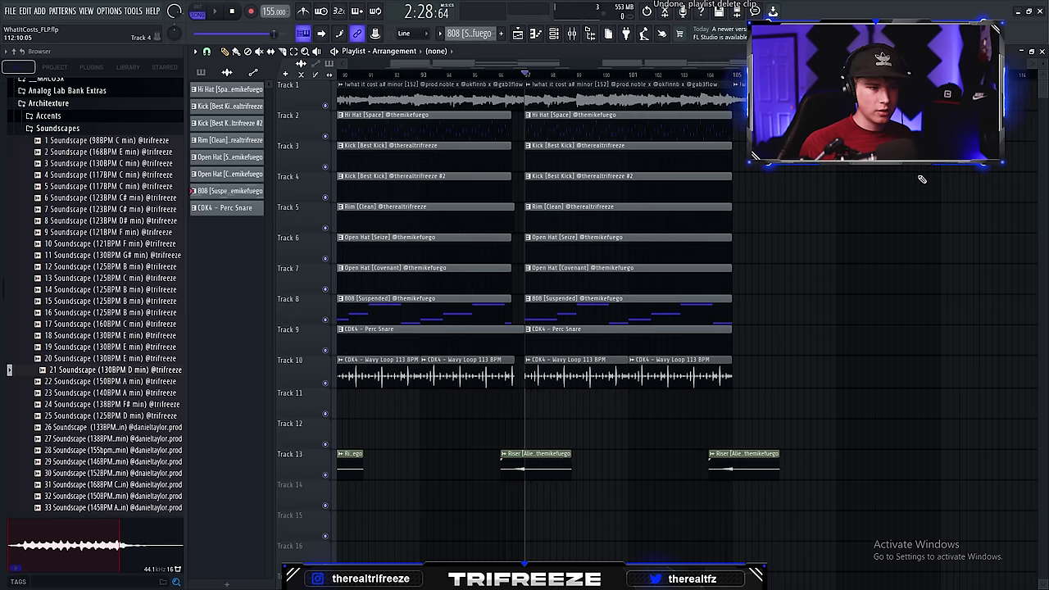
Duplicate the closing section with Ctrl+B and render the armed tracks to a wave file
left_click_drag(608, 162, 716, 393)
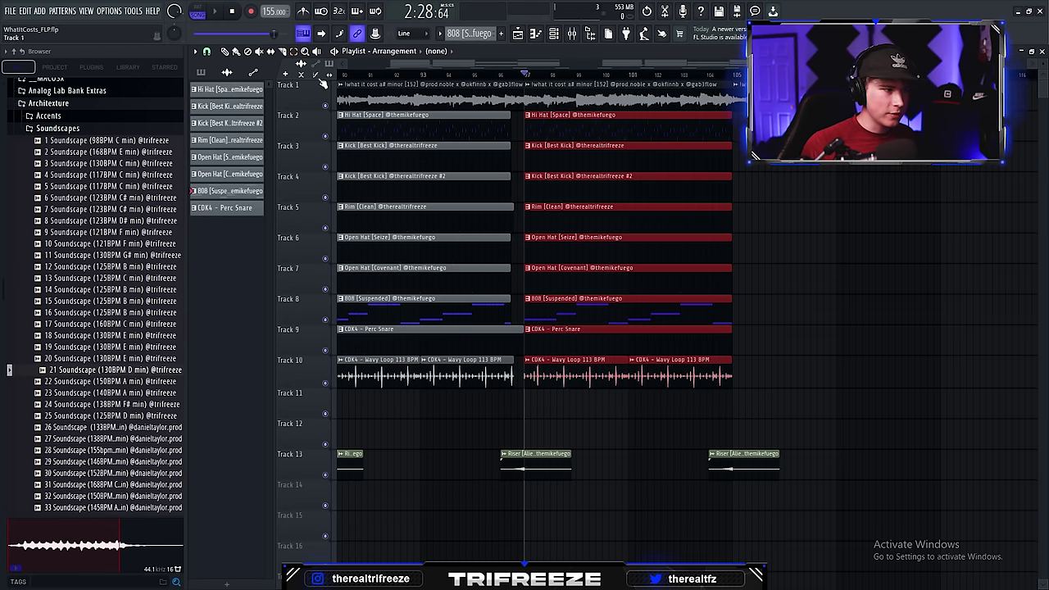
key("ctrl+b")
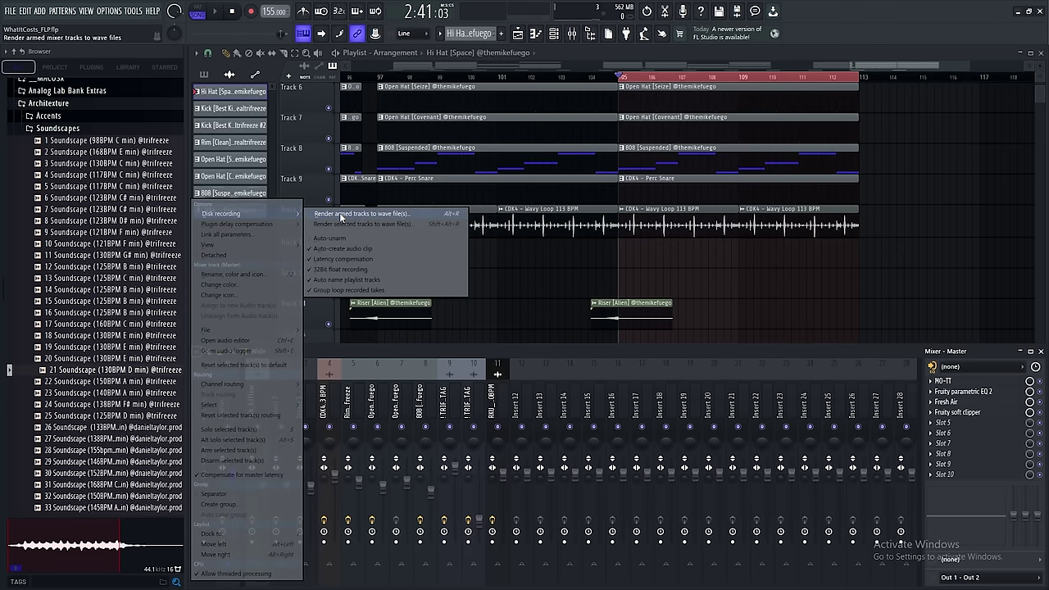
left_click(341, 215)
left_click(555, 394)
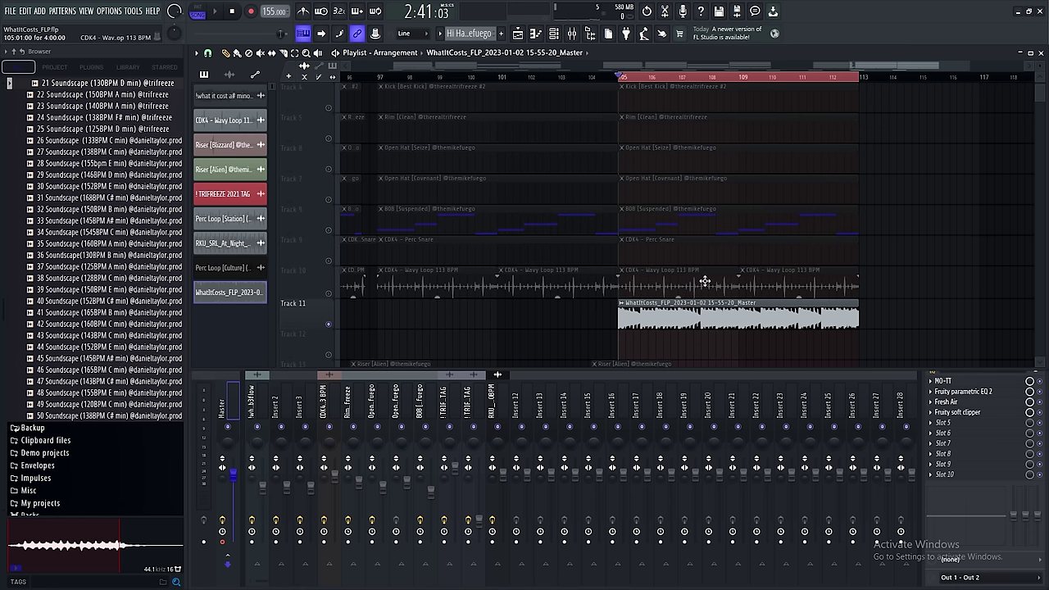
Delete the original clips after bar 105 and play the rendered audio
key("Delete")
scroll(704, 281, "up", 3)
left_click_drag(857, 77, 658, 83)
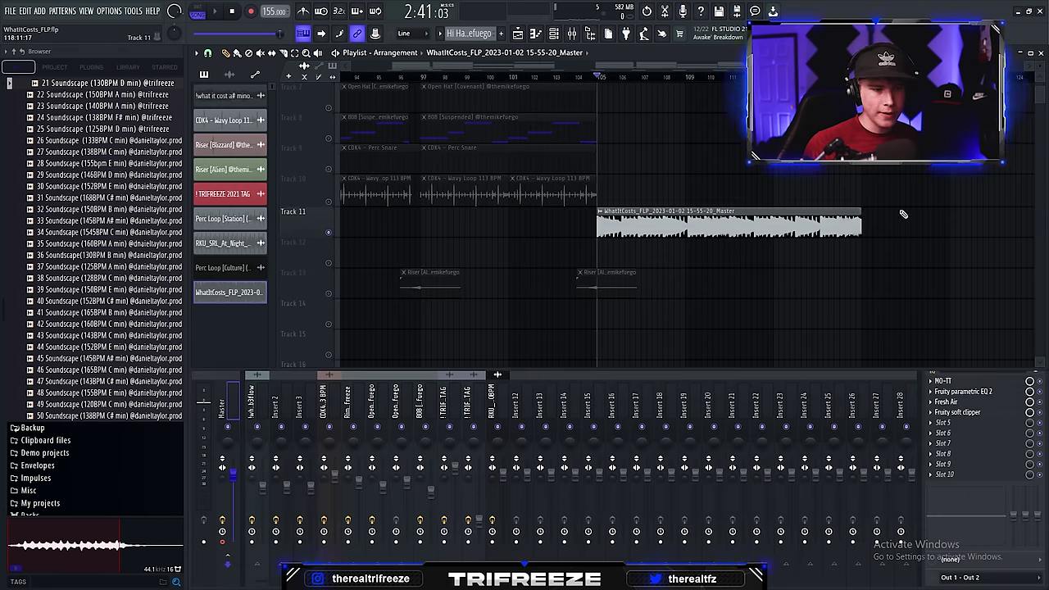
key("space")
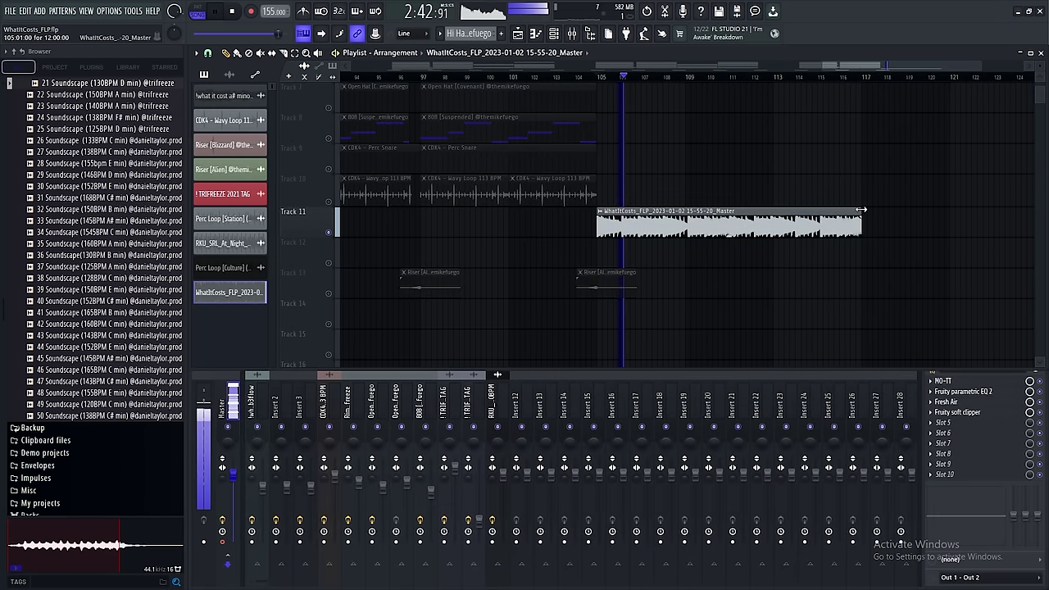
Set Seventh Heaven's low cut to 46 Hz and decay to 8.70 sec while auditioning the outro
scroll(459, 201, "up", 1)
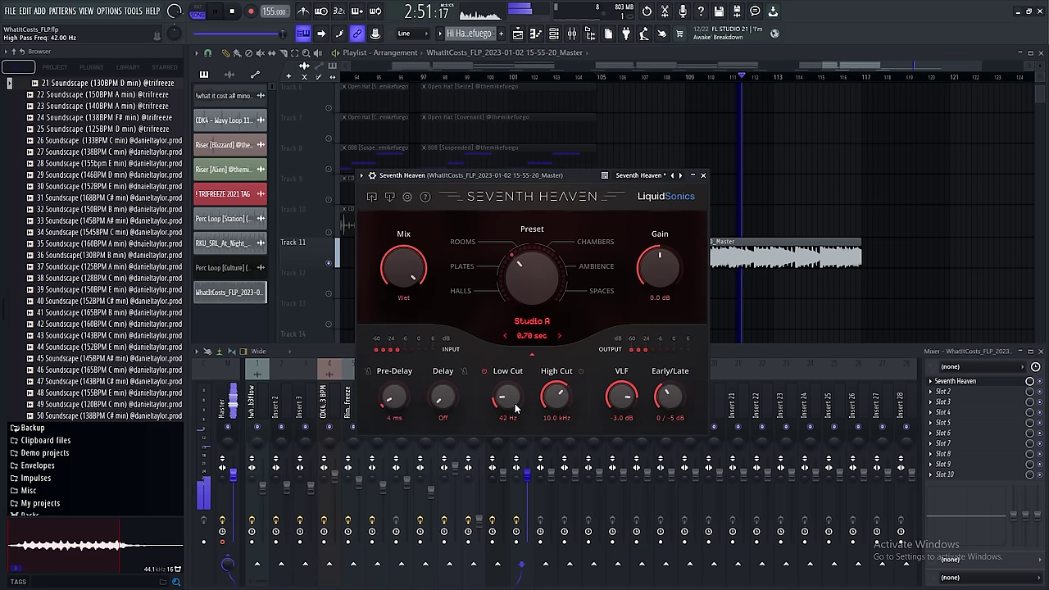
scroll(516, 404, "down", 3)
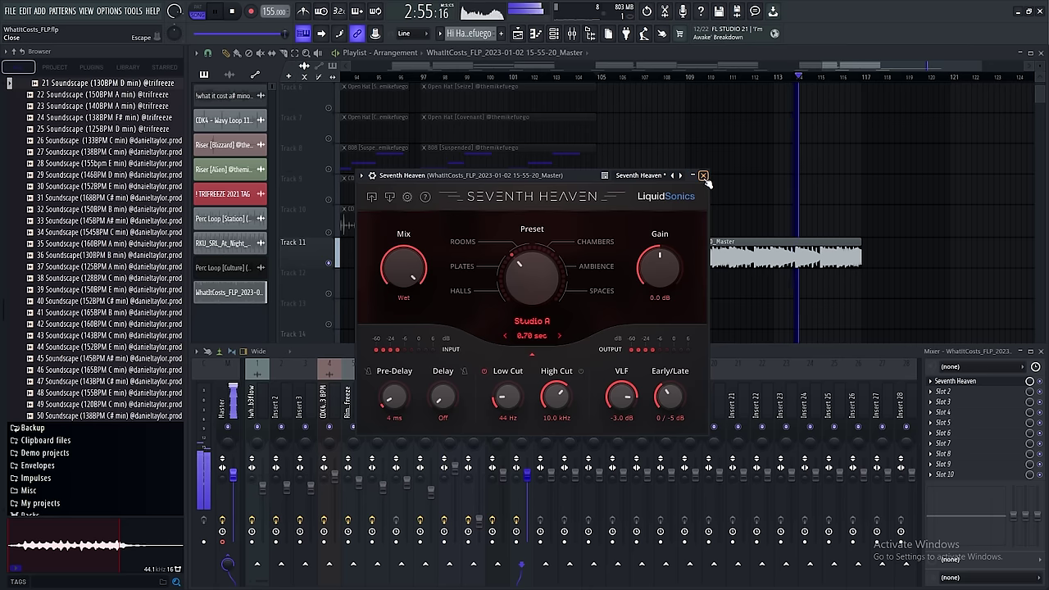
key("space")
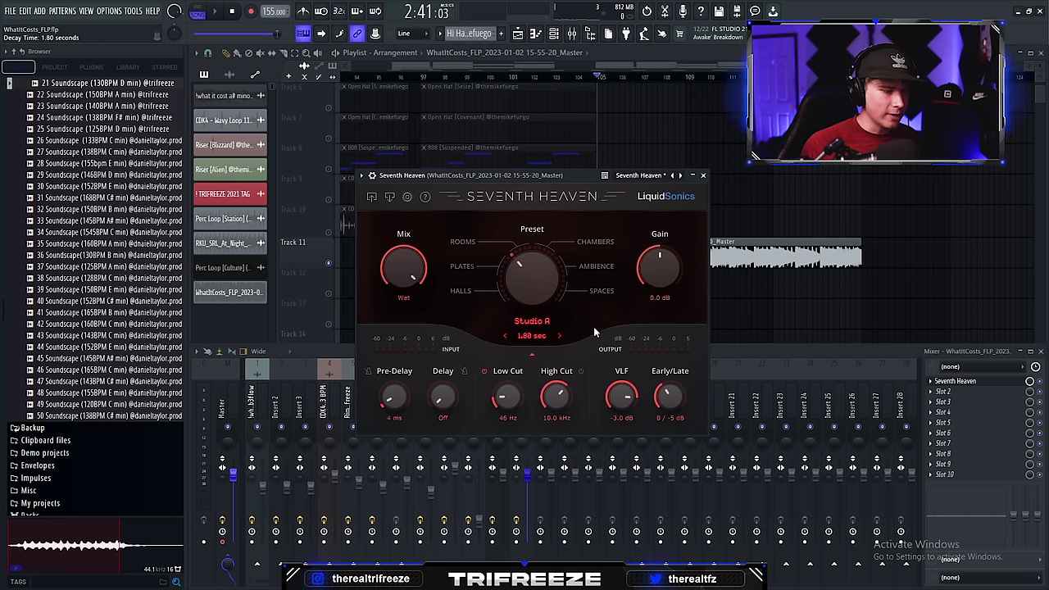
key("space")
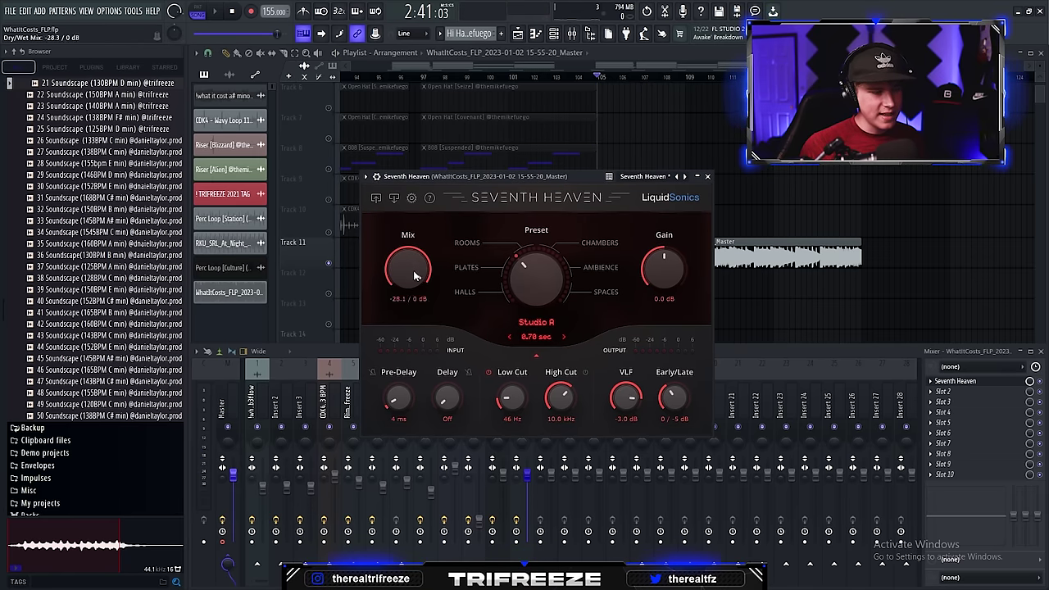
Create a Seventh Heaven Dry/Wet Mix automation clip from the last tweaked parameter
left_click(131, 11)
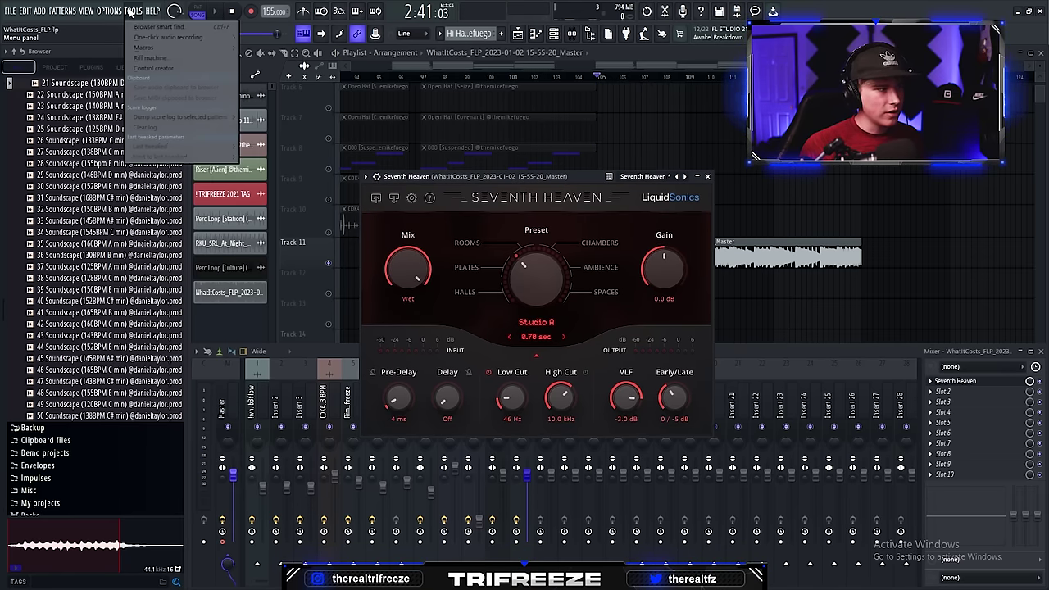
mouse_move(163, 146)
left_click(283, 218)
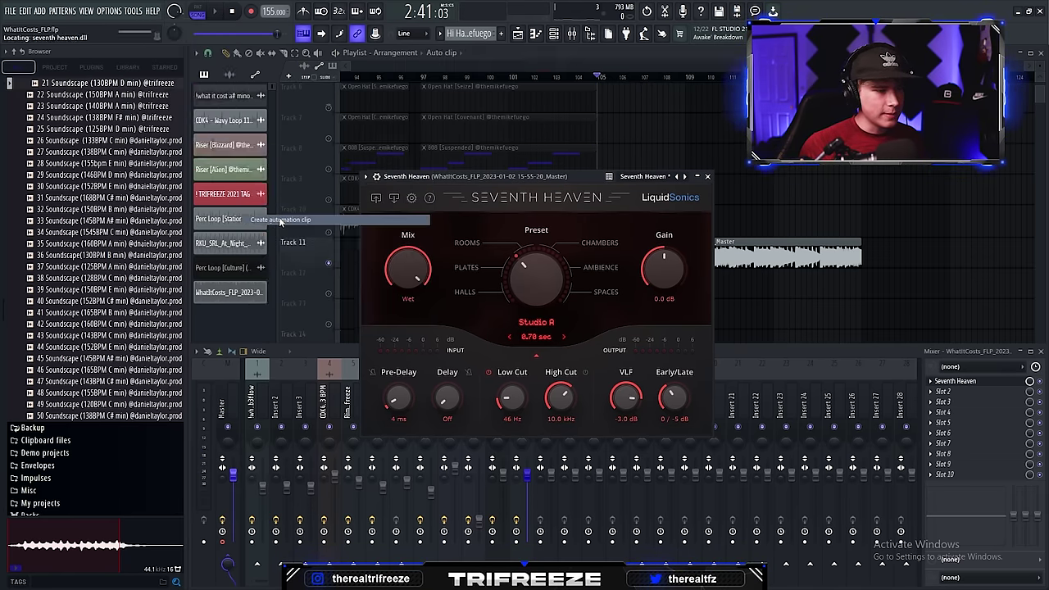
scroll(795, 290, "right", 5)
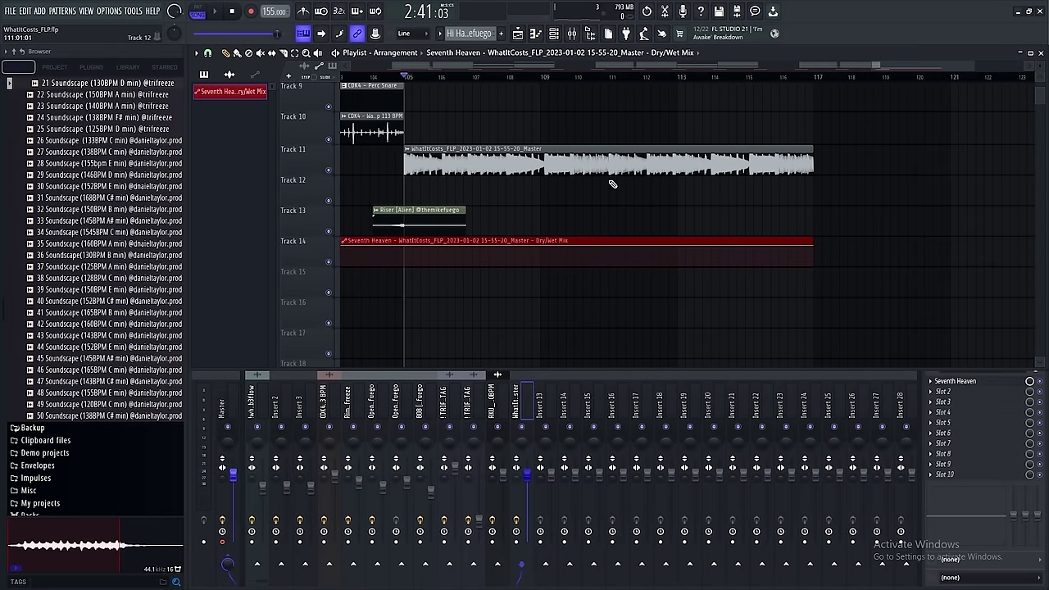
Shape the Dry/Wet automation curve on Track 14, pulling it down near bar 111
left_click_drag(608, 257, 576, 252)
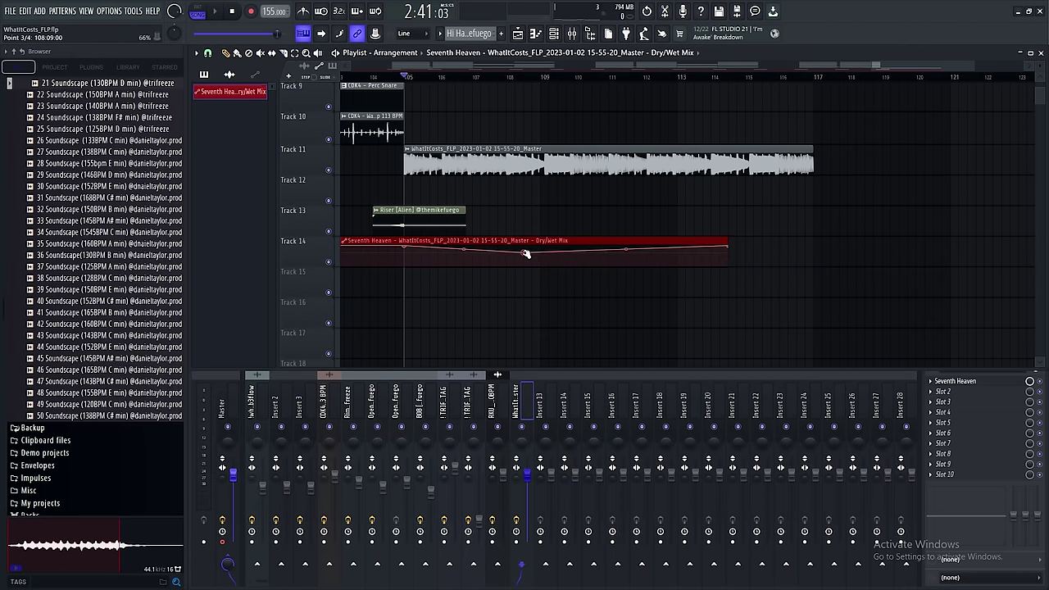
scroll(565, 250, "up", 3, "ctrl")
left_click_drag(556, 258, 554, 248)
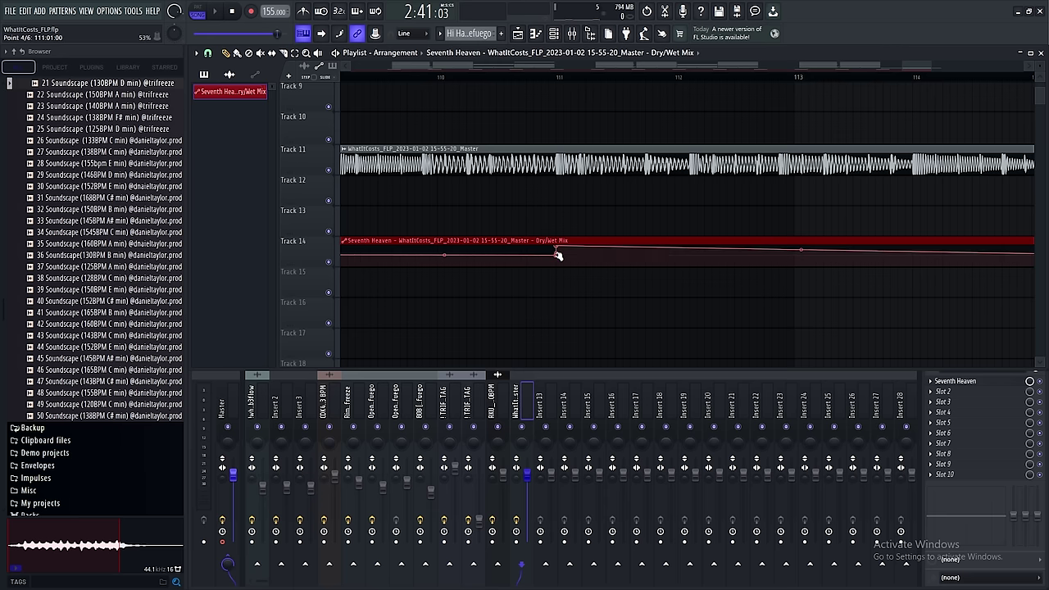
scroll(466, 243, "down", 3, "ctrl")
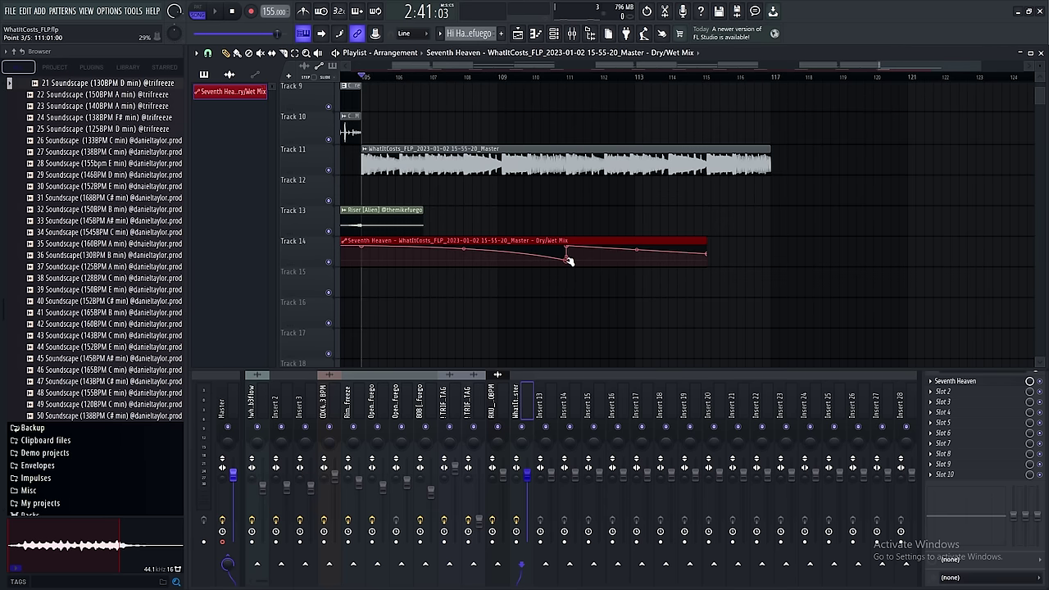
scroll(691, 265, "down", 2, "ctrl")
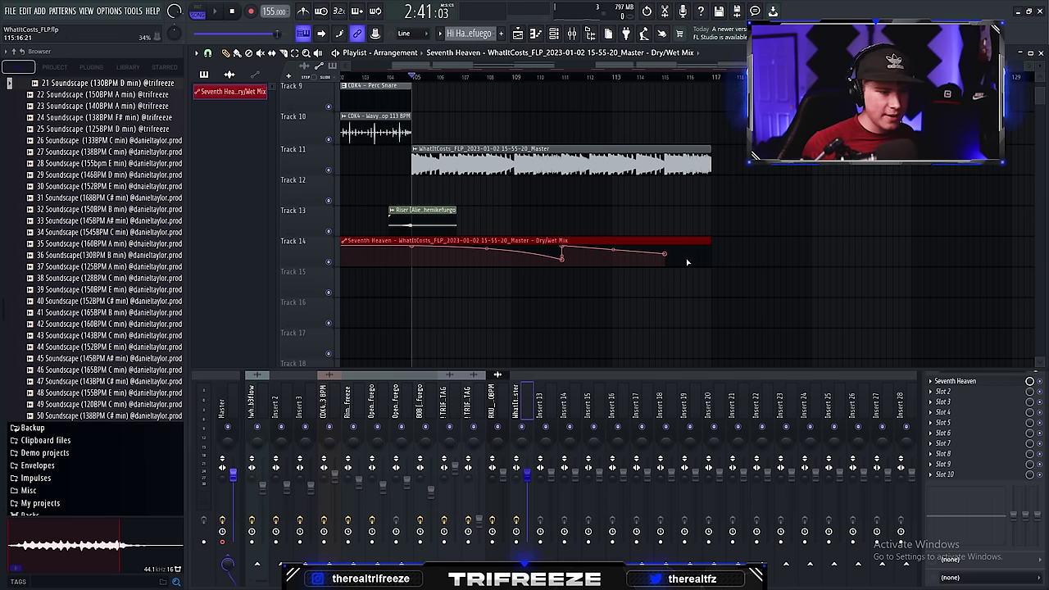
scroll(688, 274, "down", 1, "ctrl")
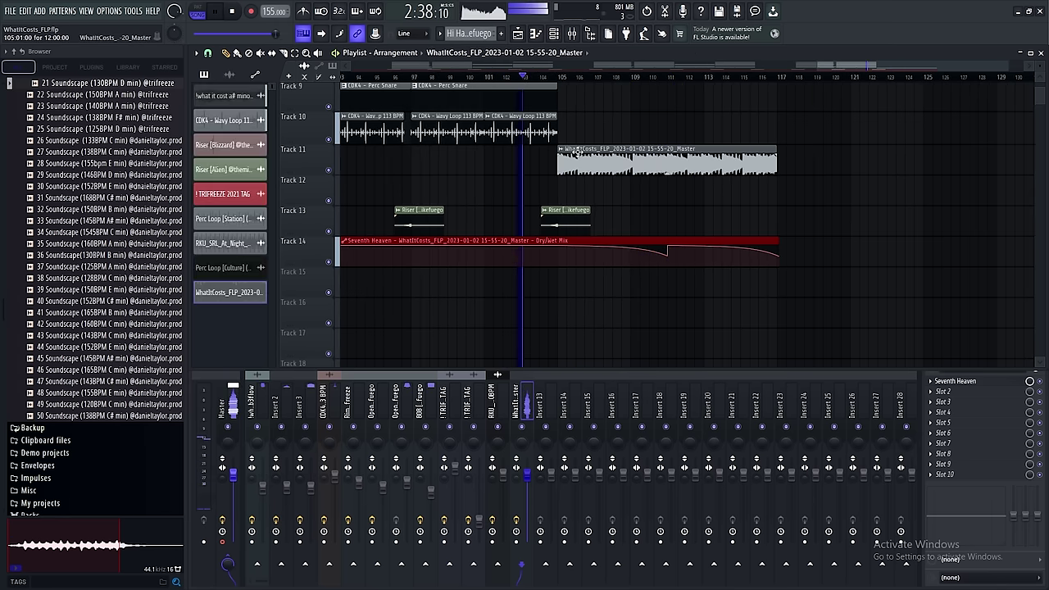
double_click(576, 153)
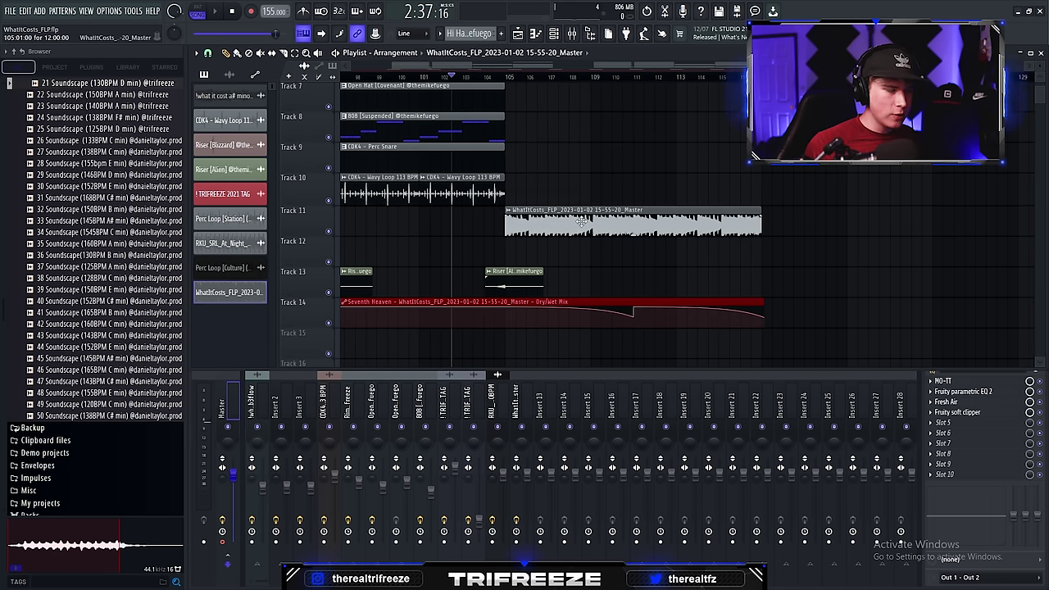
Load Fruity parametric EQ 2 on the master and move band 7 fully right
left_click(933, 348)
left_click(786, 148)
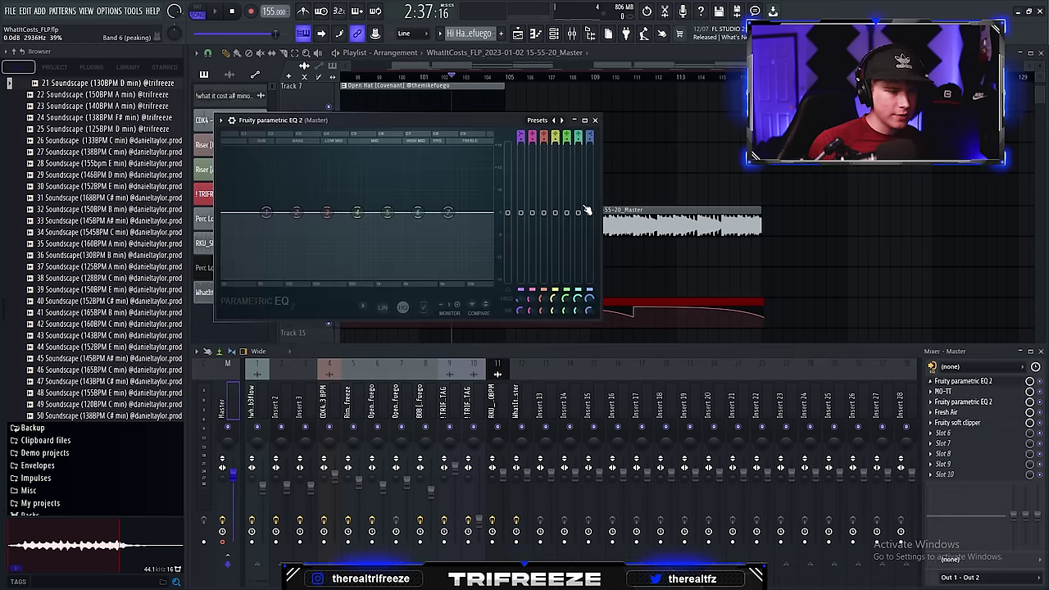
left_click_drag(588, 300, 588, 262)
Create a band 7 frequency automation clip on Track 15 and play the outro's filter sweep
right_click(588, 300)
left_click(627, 389)
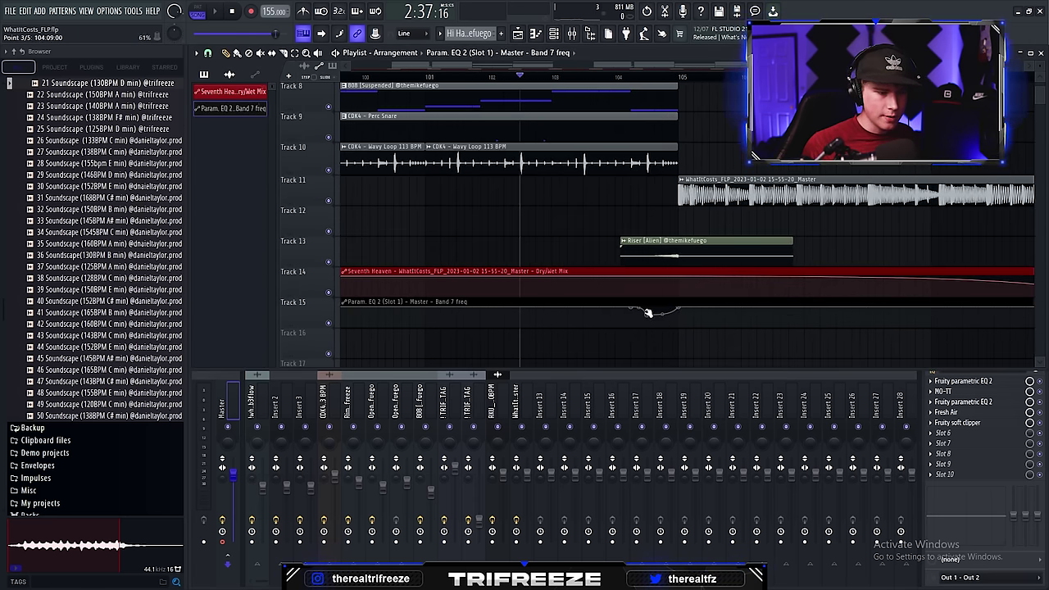
scroll(446, 82, "down", 3)
key("space")
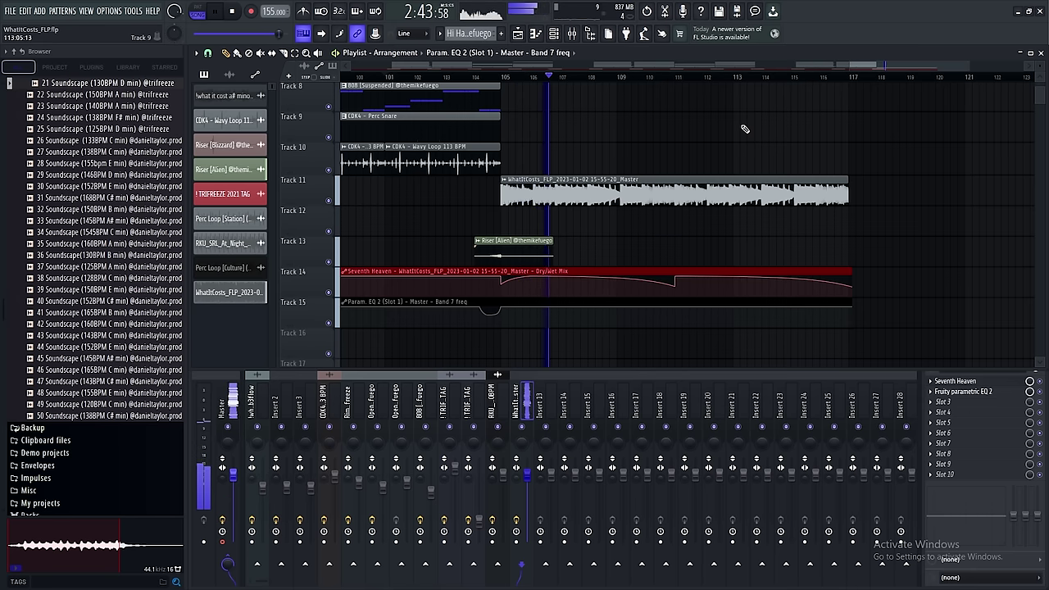
scroll(749, 131, "down", 3)
scroll(966, 201, "up", 1)
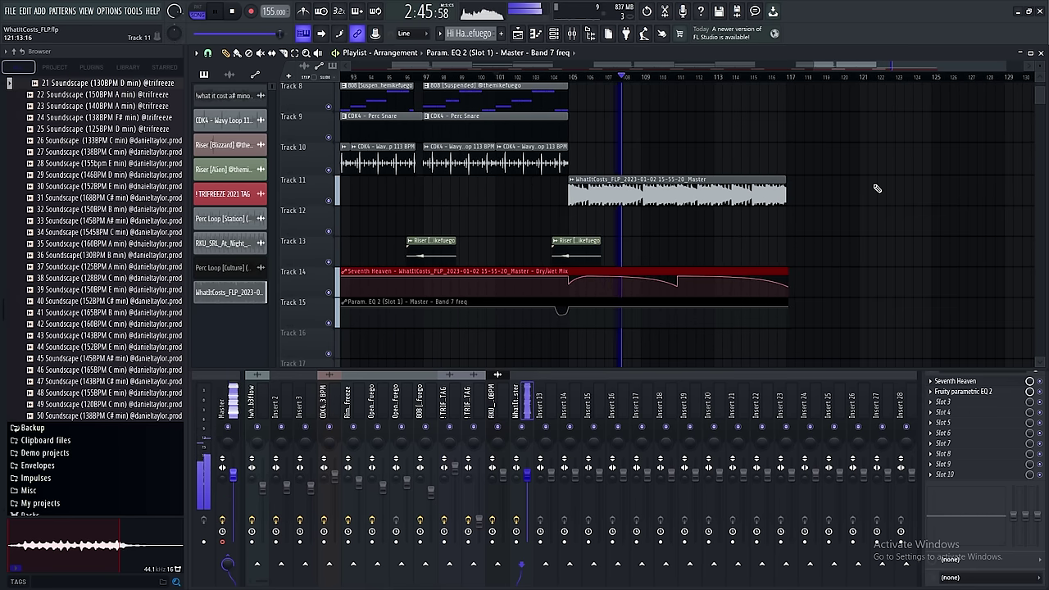